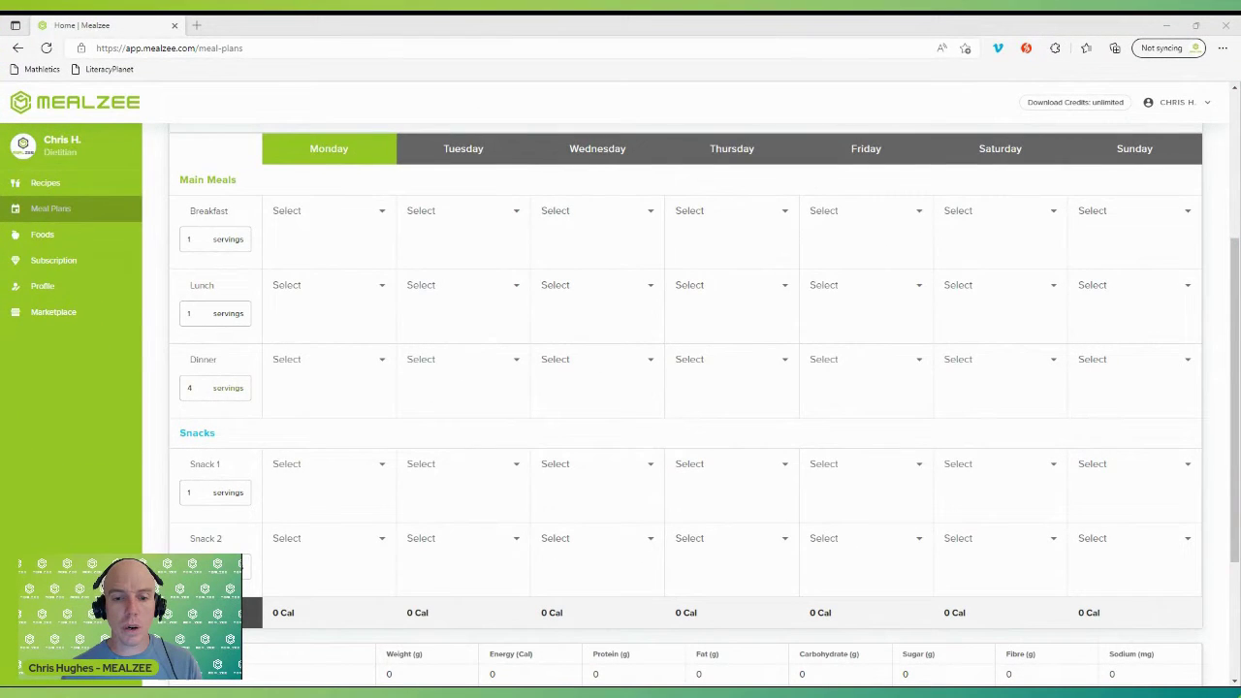
# Step: Scroll back up to the plan header of the blank seven-day meal plan
pyautogui.scroll(3, 349, 340)
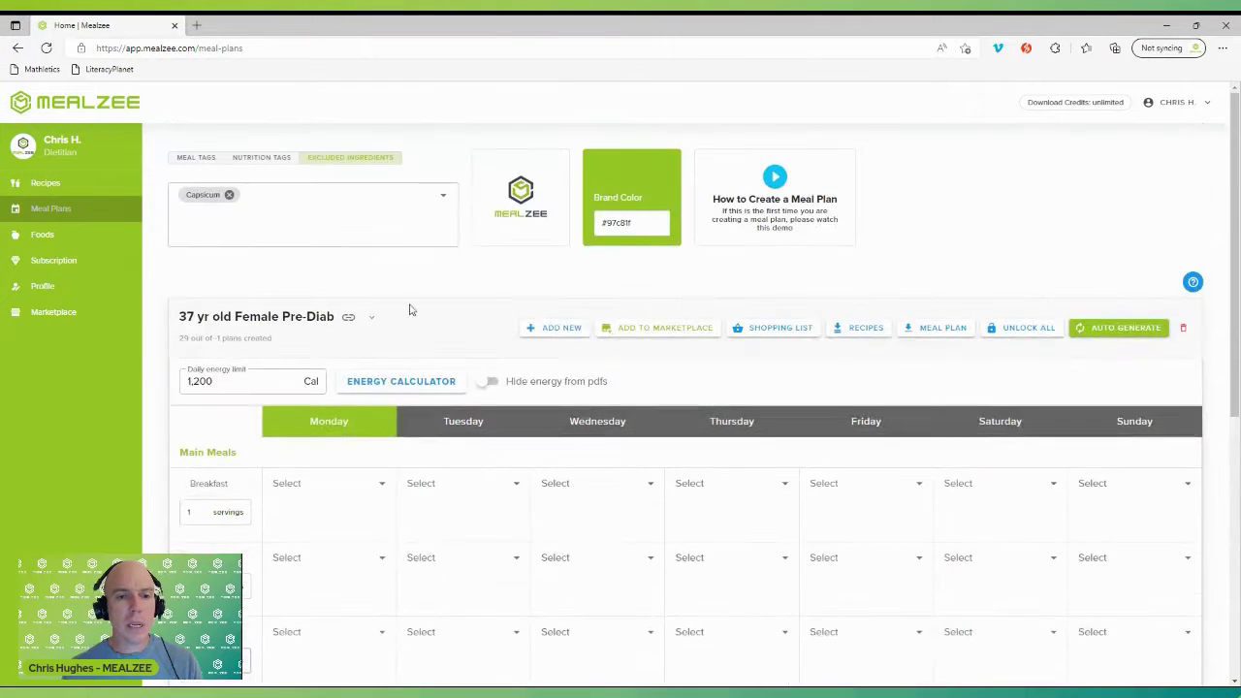
# Step: Review the client's goals in the energy calculator and apply the suggested 1,200 Cal daily target
pyautogui.click(409, 383)
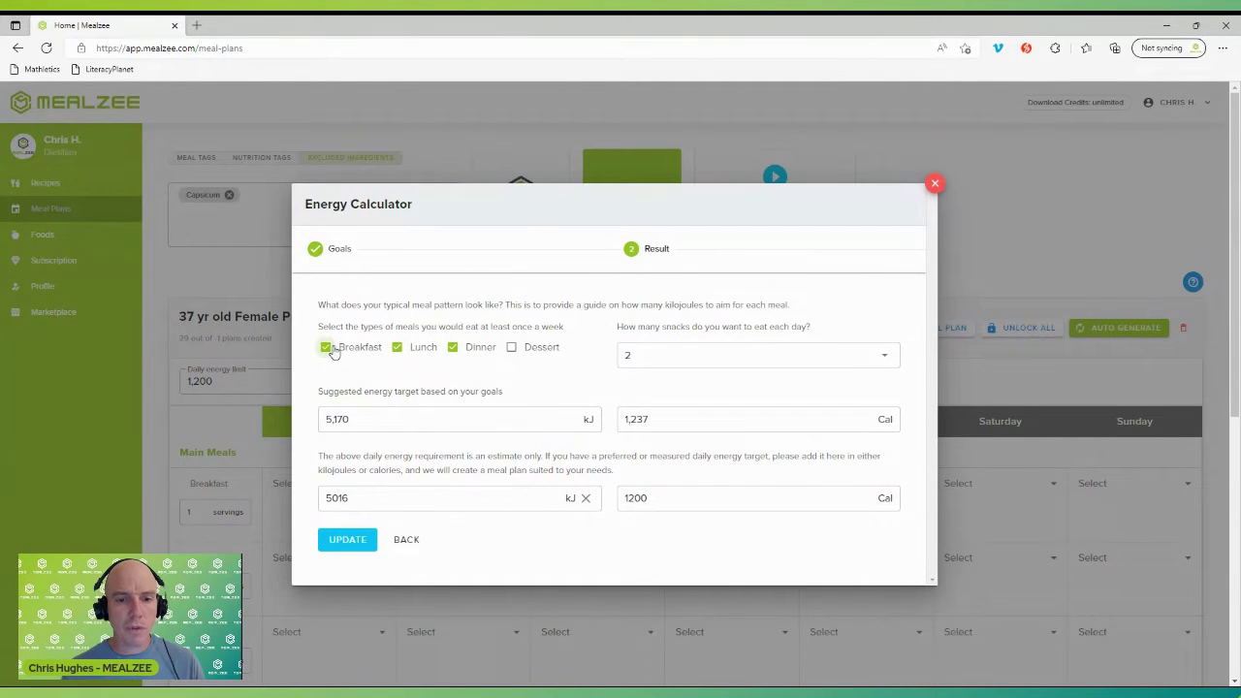
pyautogui.click(413, 541)
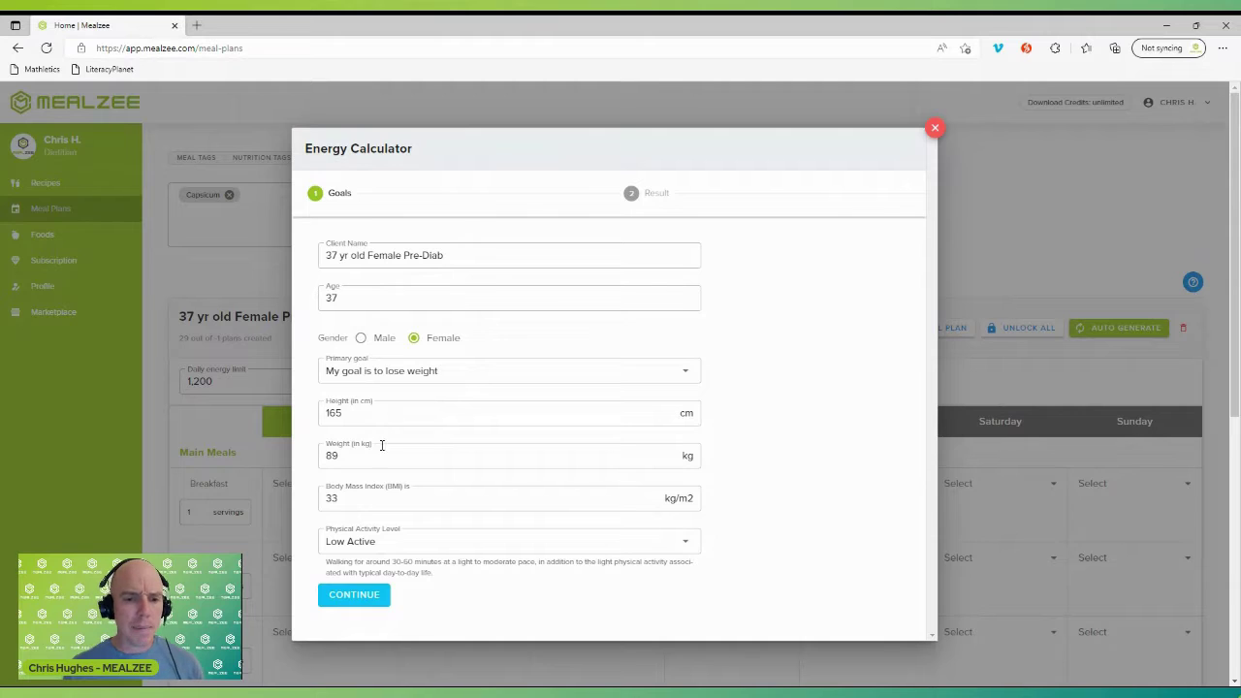
pyautogui.click(381, 603)
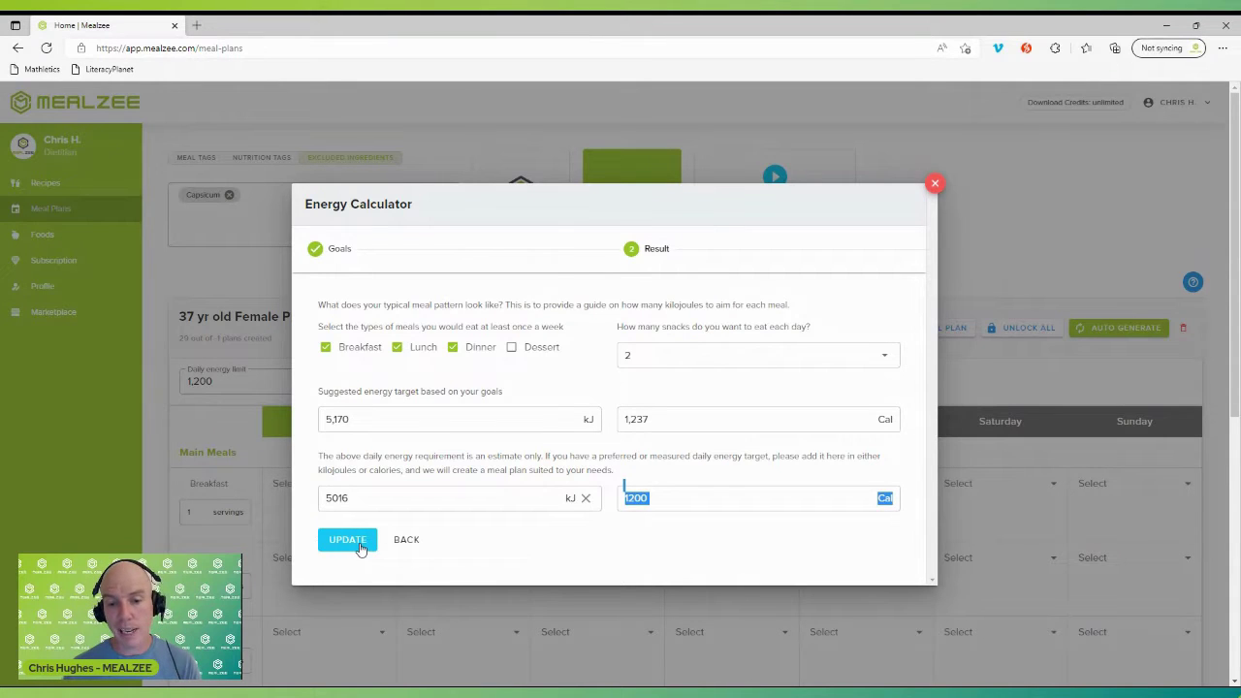
pyautogui.click(359, 546)
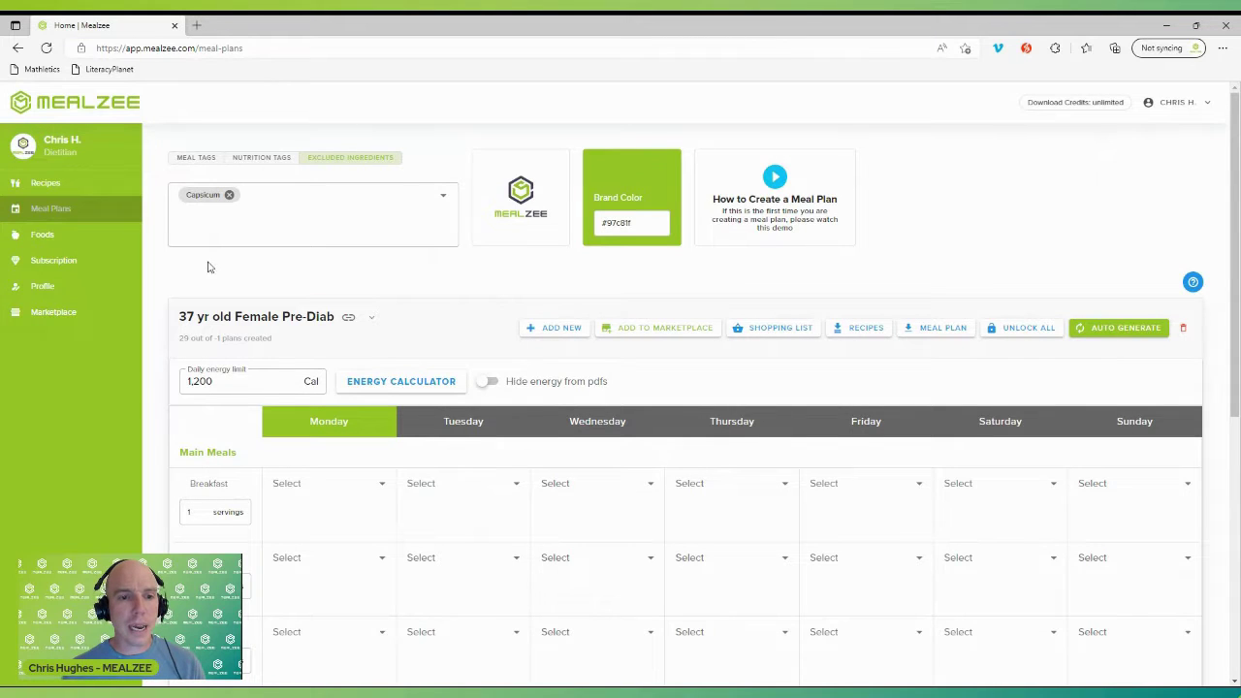
# Step: Check the meal tags, Keto Friendly nutrition tag and Capsicum exclusion, then auto-generate the week's meals
pyautogui.click(195, 157)
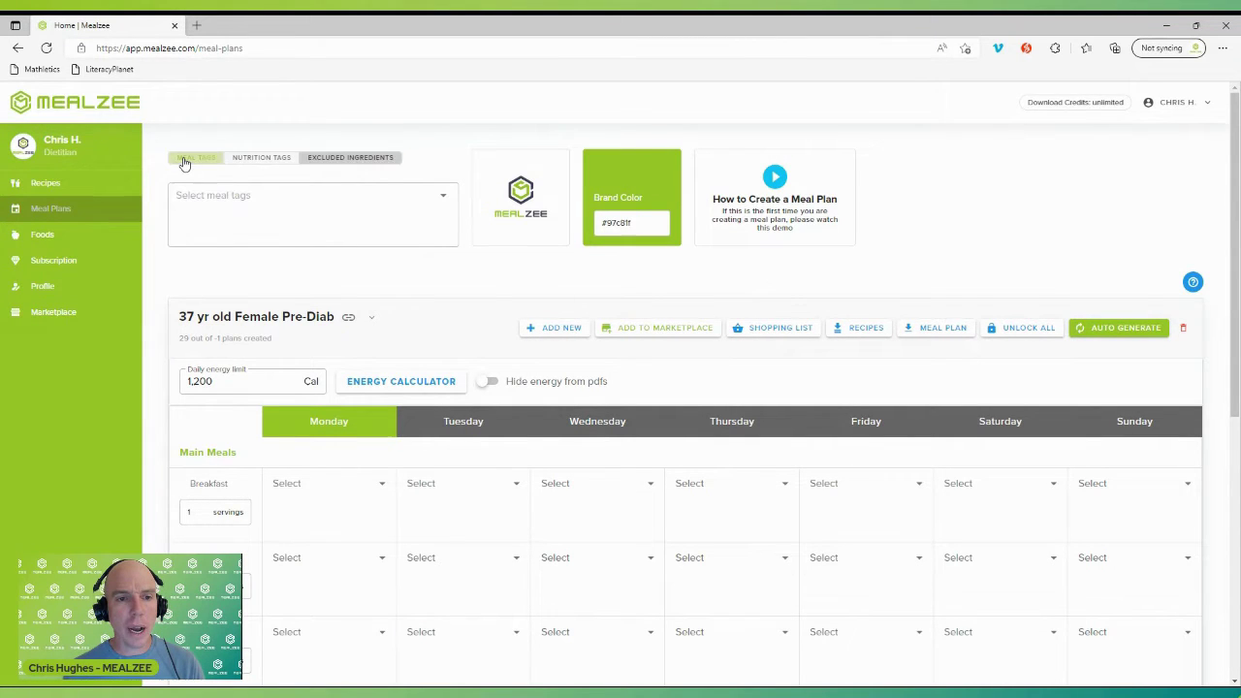
pyautogui.click(233, 201)
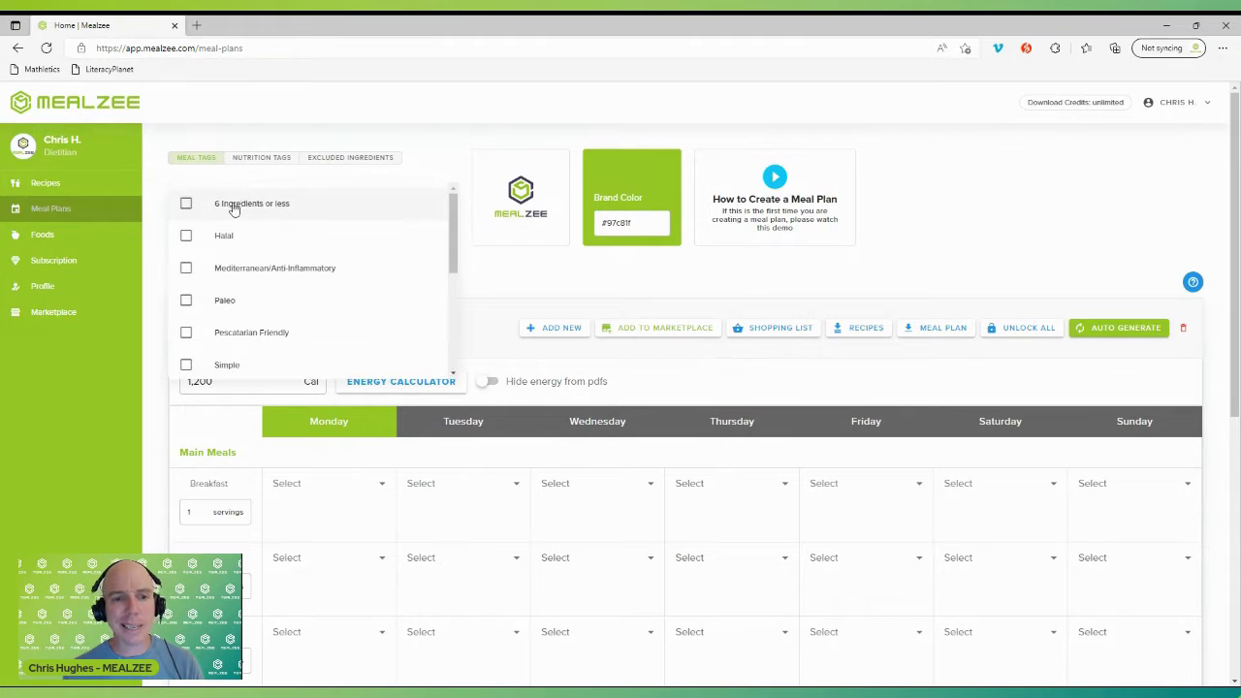
pyautogui.click(276, 158)
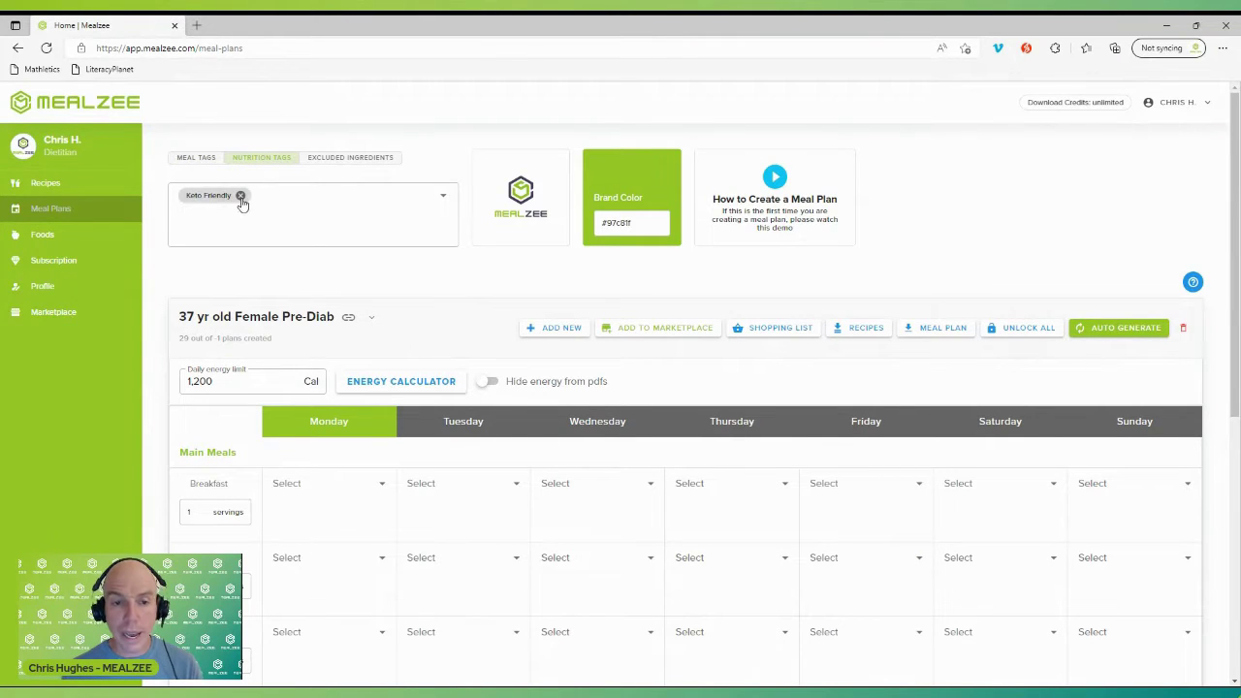
pyautogui.click(359, 161)
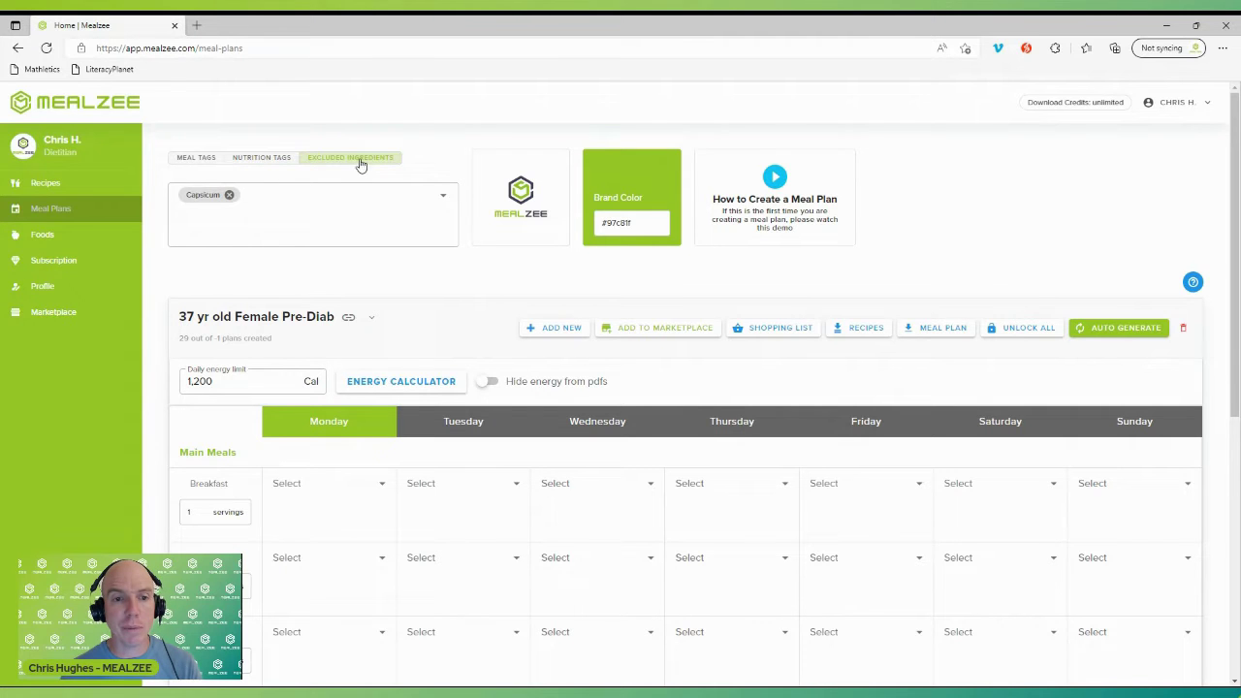
pyautogui.scroll(-3, 427, 341)
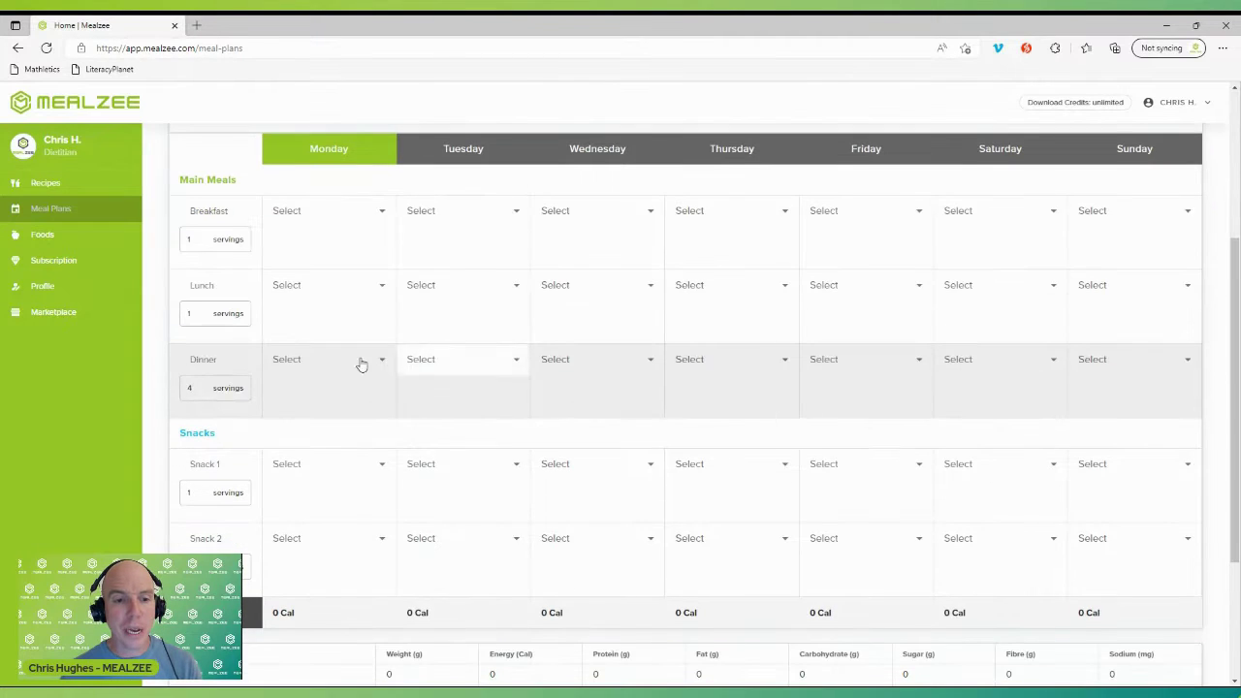
pyautogui.doubleClick(208, 390)
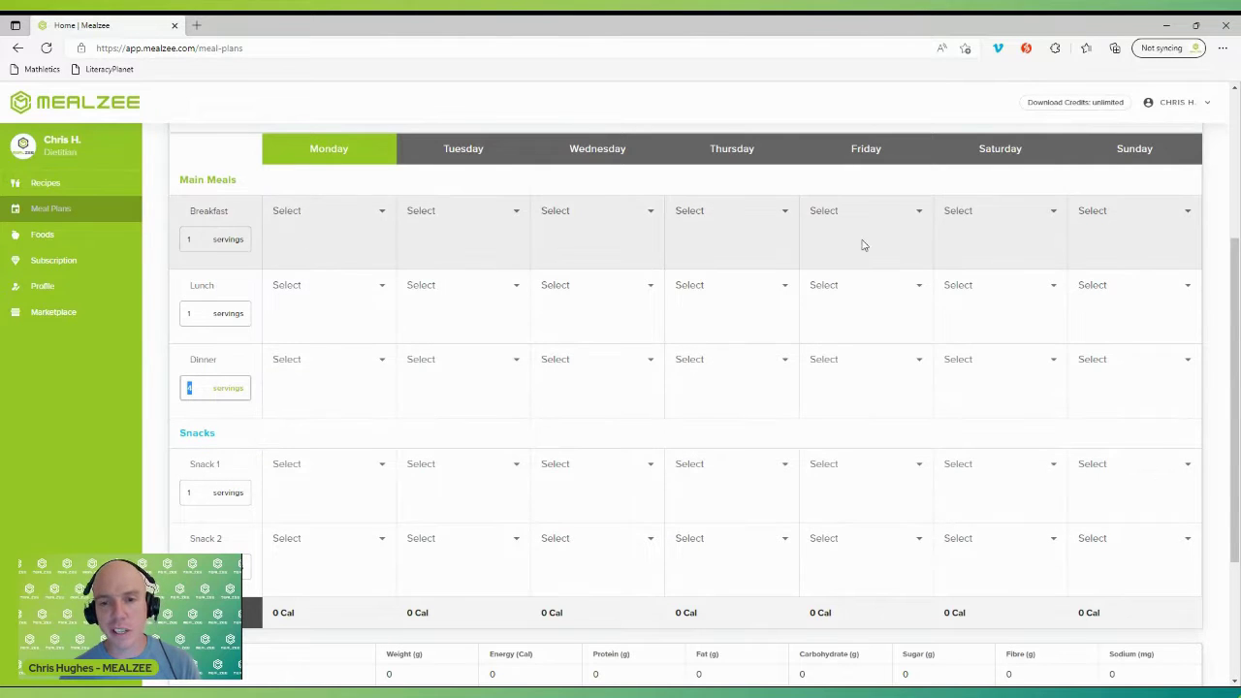
pyautogui.scroll(1, 799, 418)
pyautogui.scroll(2, 799, 417)
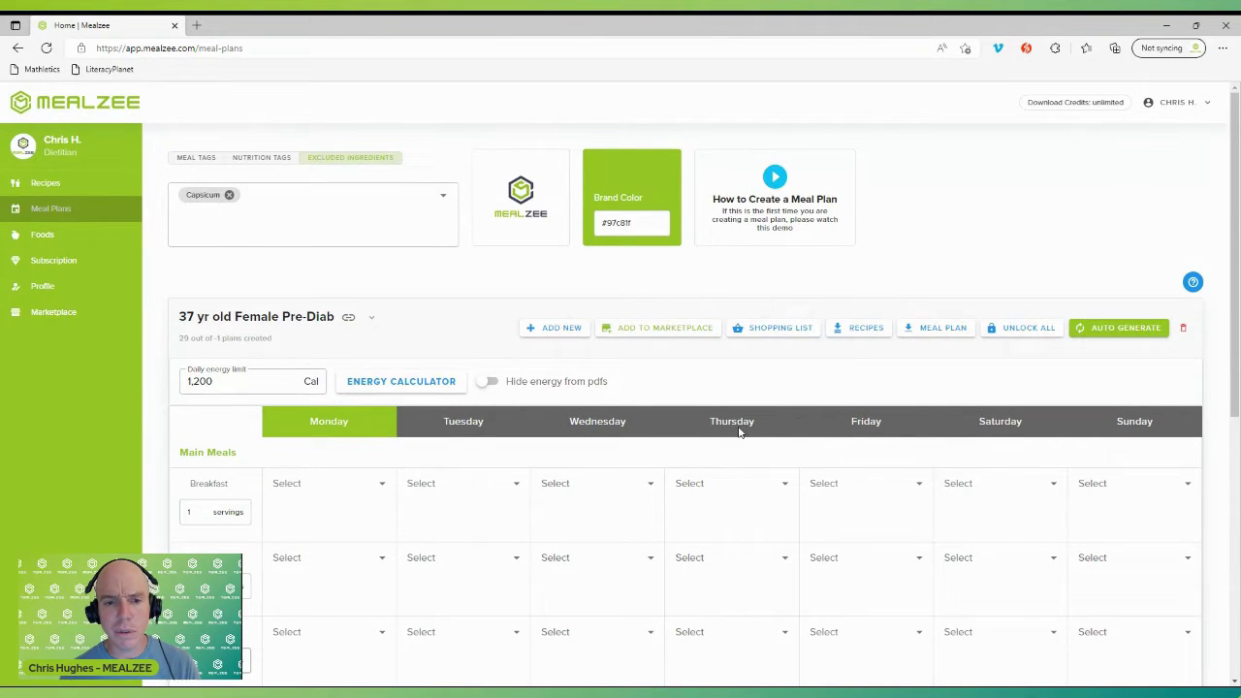
pyautogui.click(1123, 338)
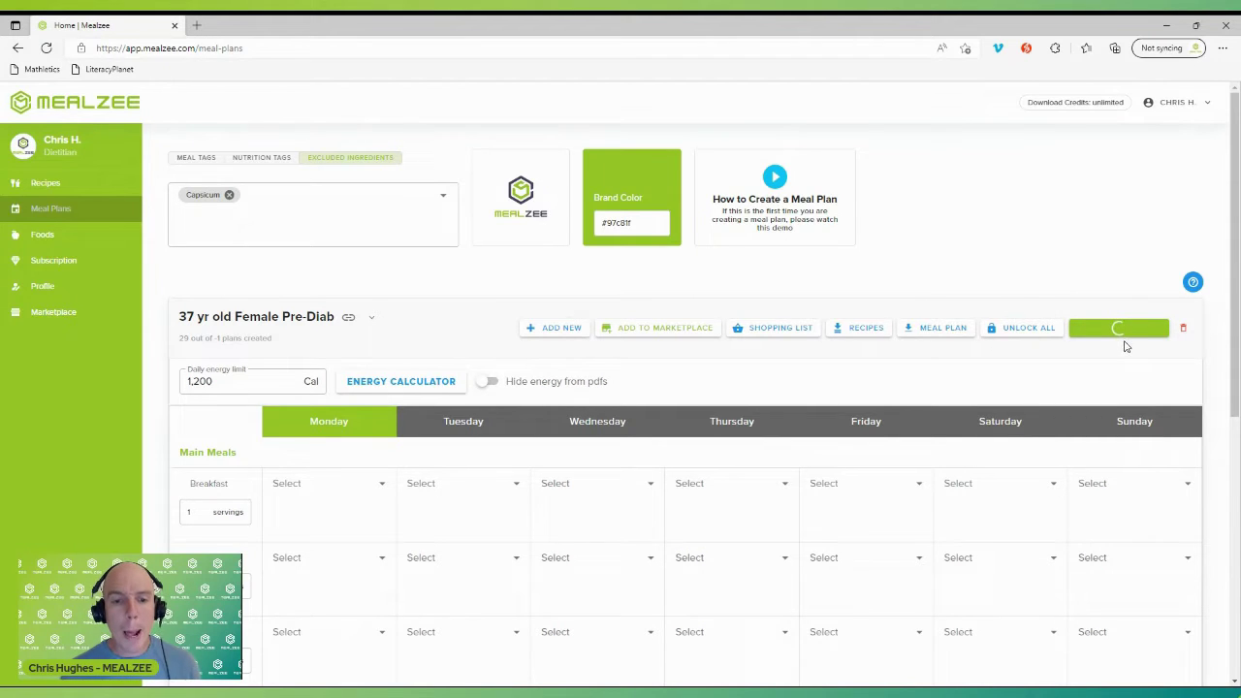
# Step: Scroll through the generated meal grid and daily nutrition totals of 1,094–1,235 Cal
pyautogui.scroll(-3, 983, 387)
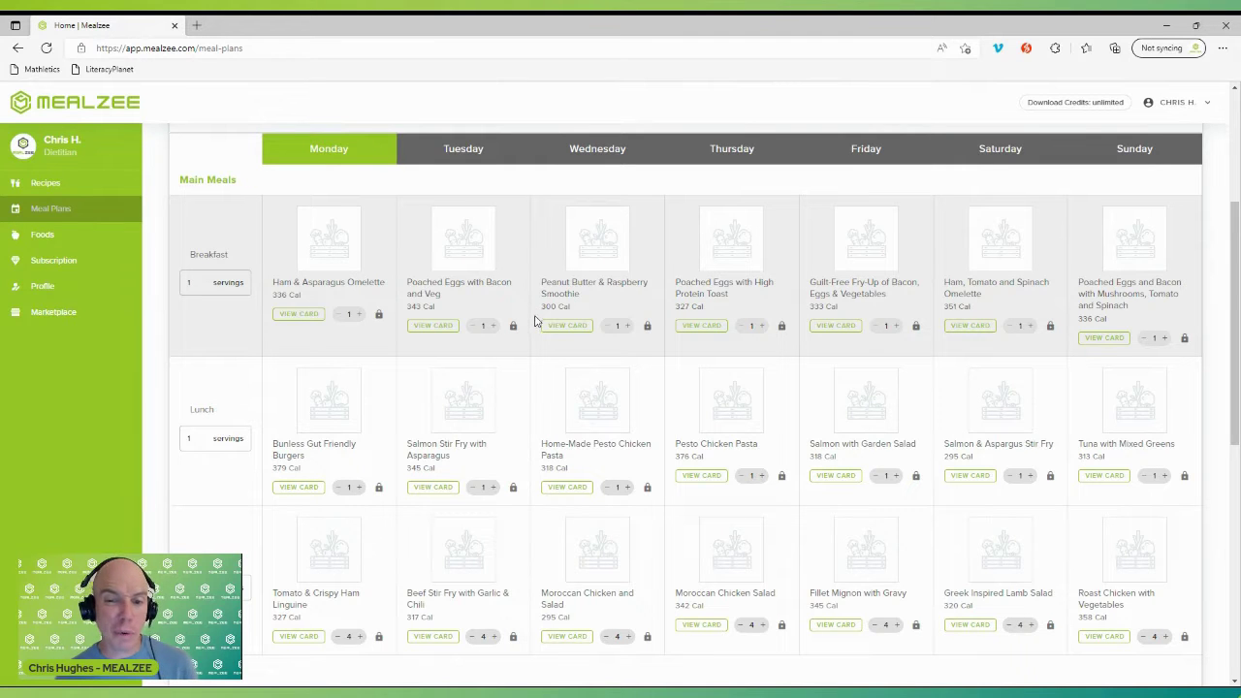
pyautogui.scroll(-5, 534, 320)
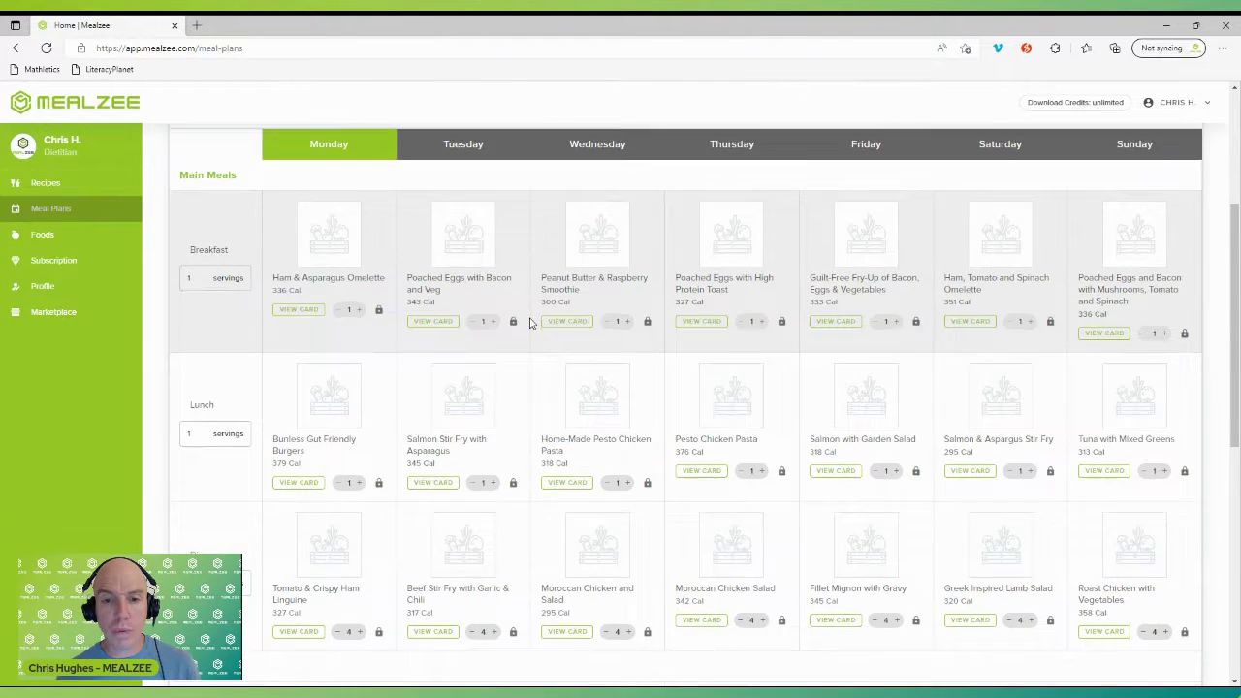
pyautogui.scroll(10, 610, 324)
pyautogui.scroll(-3, 771, 338)
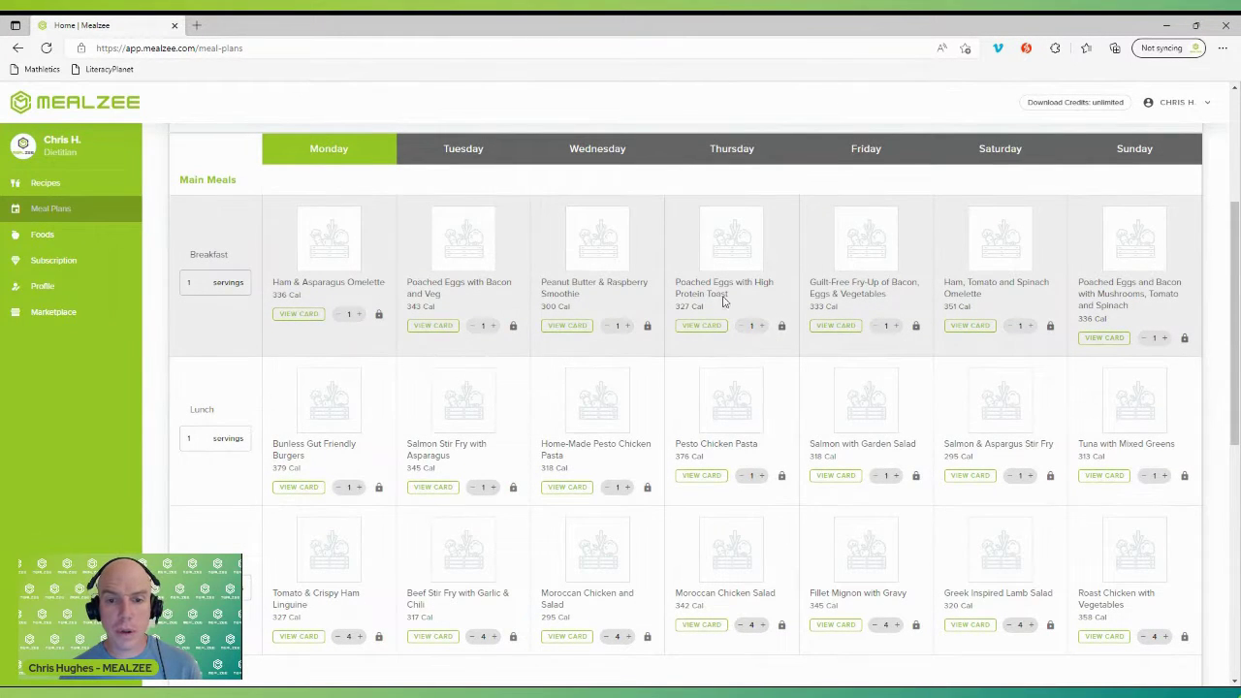
pyautogui.scroll(-5, 621, 310)
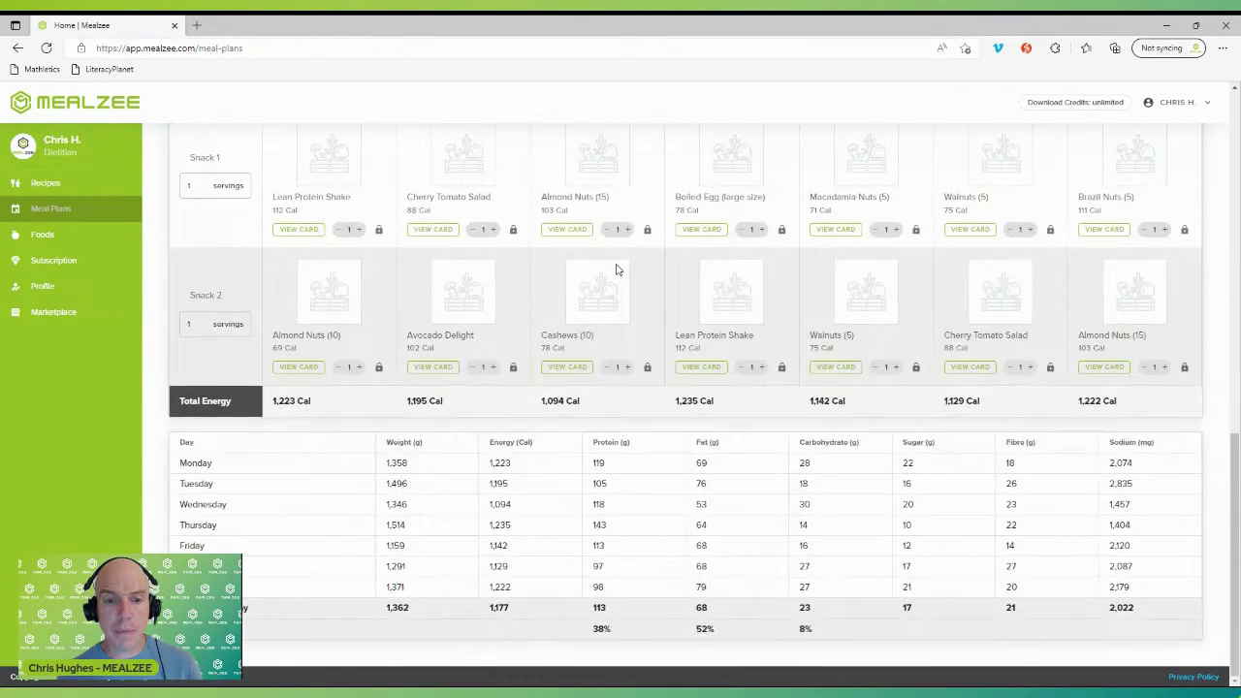
pyautogui.scroll(10, 617, 271)
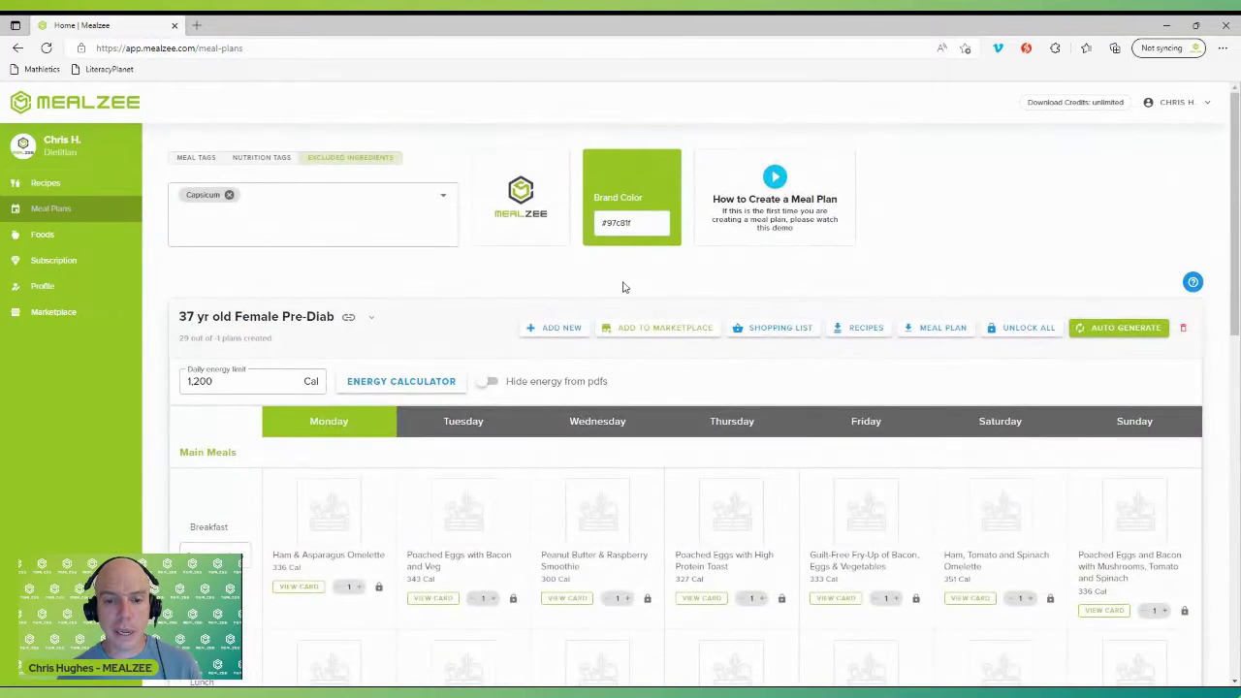
# Step: Reload the page and scroll through the plan to confirm the recipe photos now appear
pyautogui.click(45, 48)
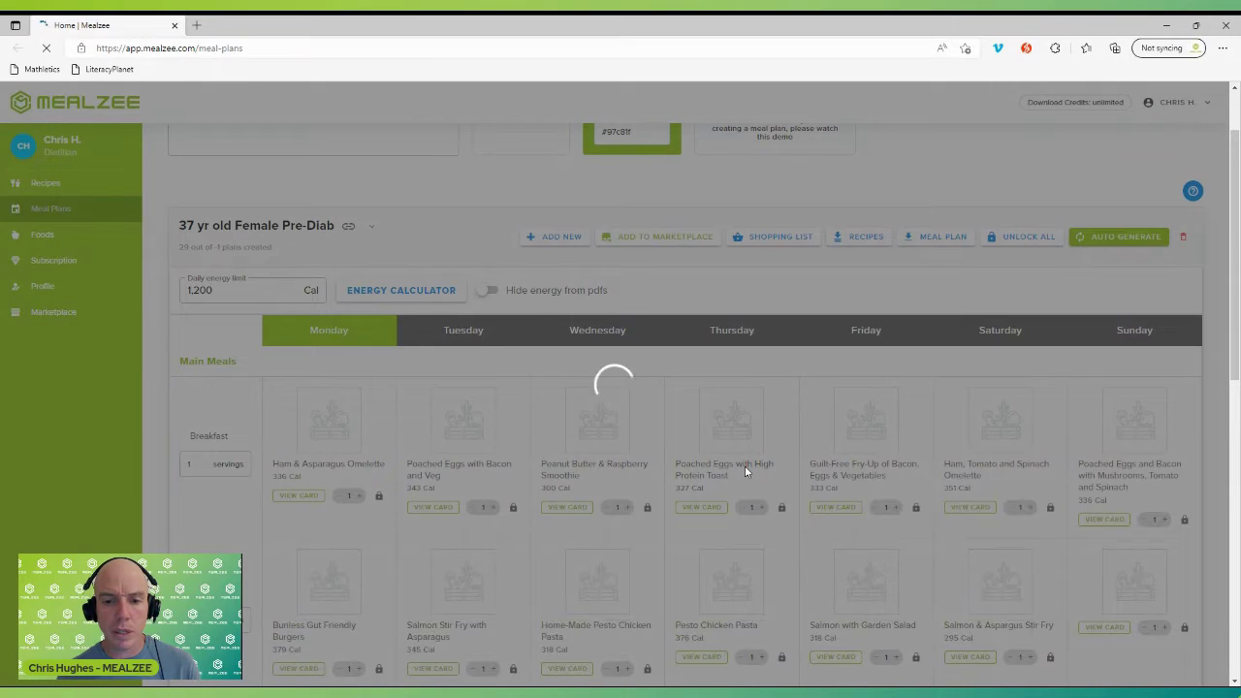
pyautogui.scroll(-10, 745, 473)
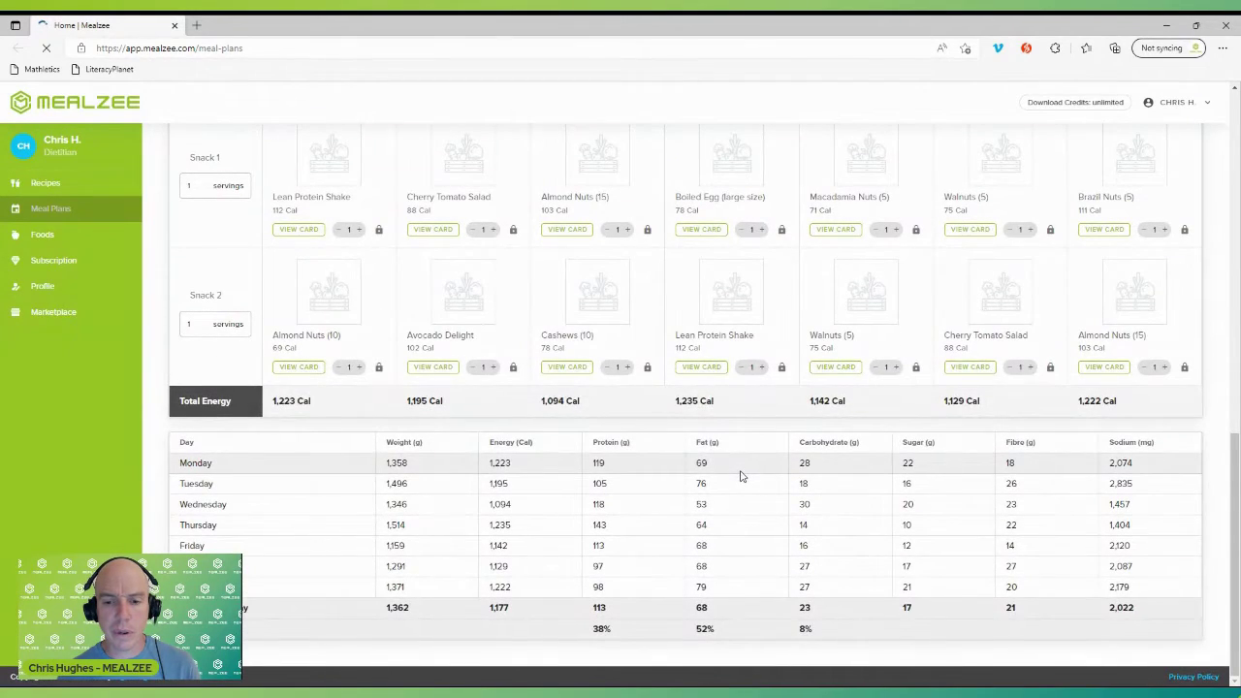
pyautogui.scroll(15, 740, 475)
pyautogui.scroll(-5, 737, 473)
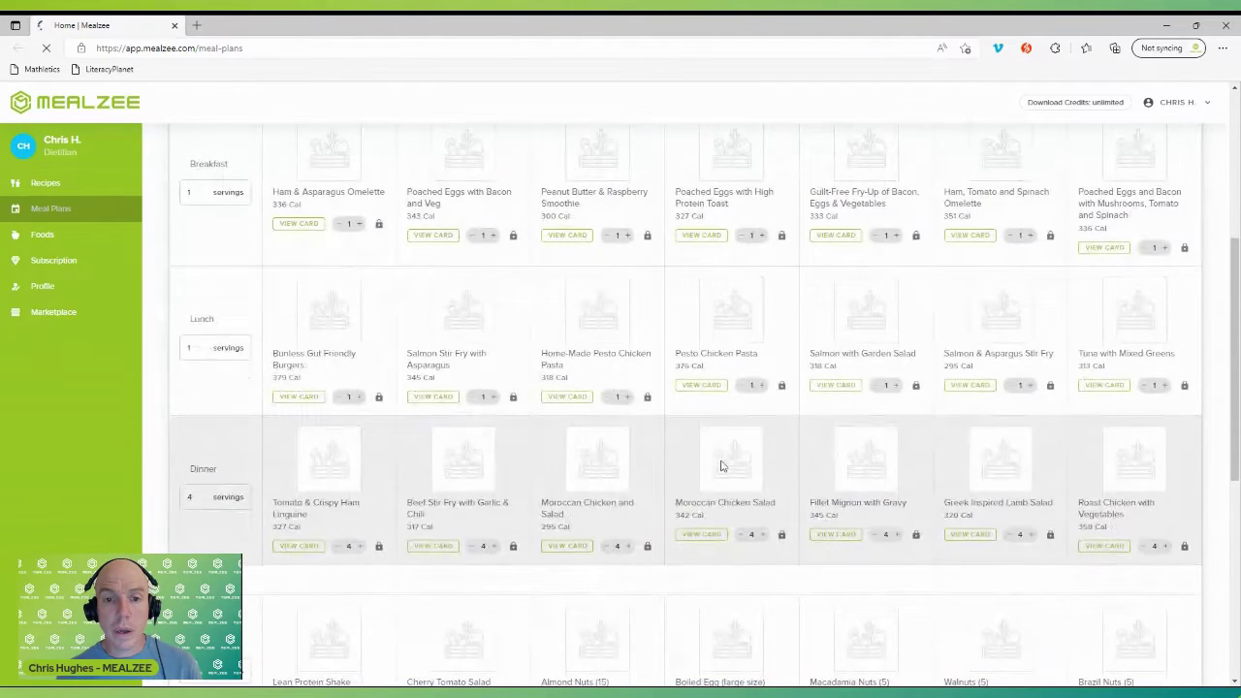
pyautogui.scroll(4, 721, 466)
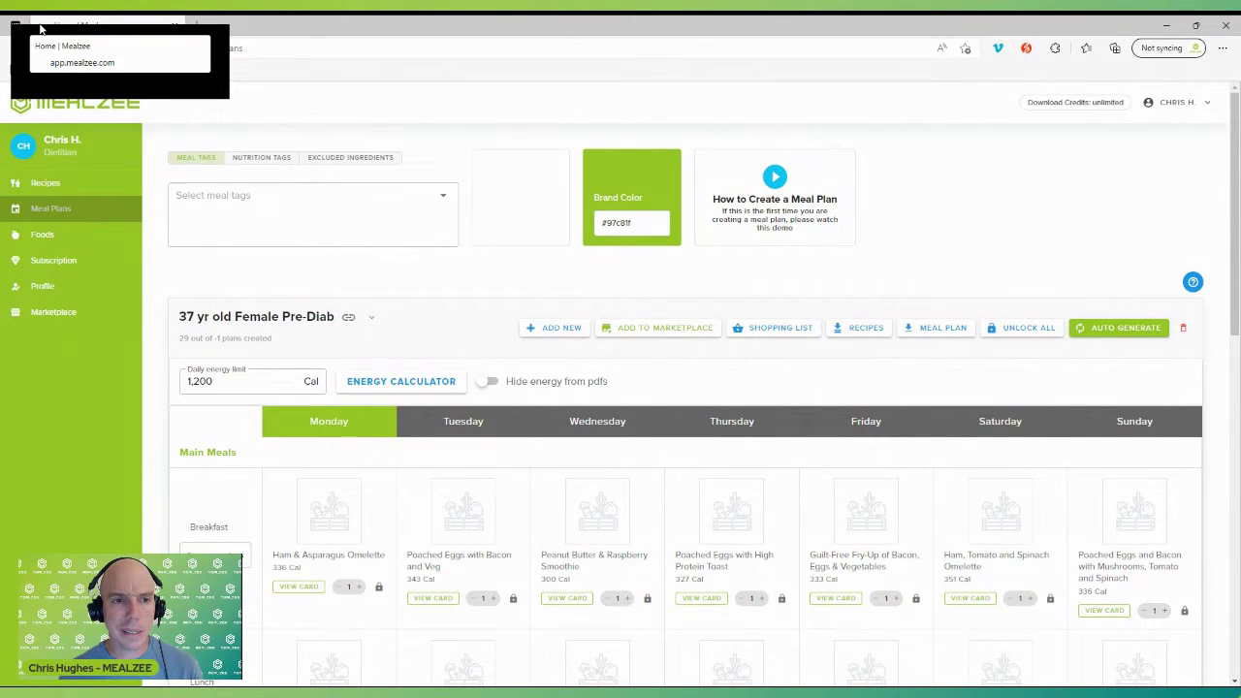
pyautogui.scroll(-5, 558, 272)
pyautogui.scroll(5, 734, 366)
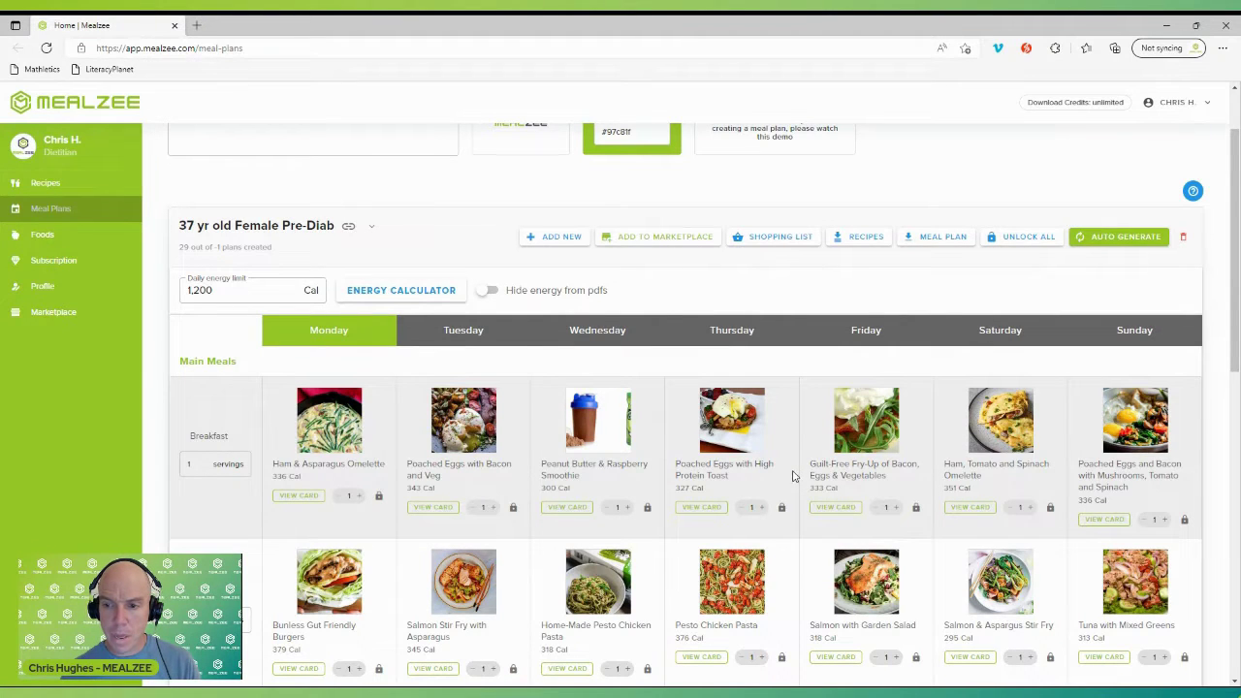
# Step: Swap Monday's Ham & Asparagus Omelette breakfast for the 379 Cal Chocolate Smoothie
pyautogui.click(378, 498)
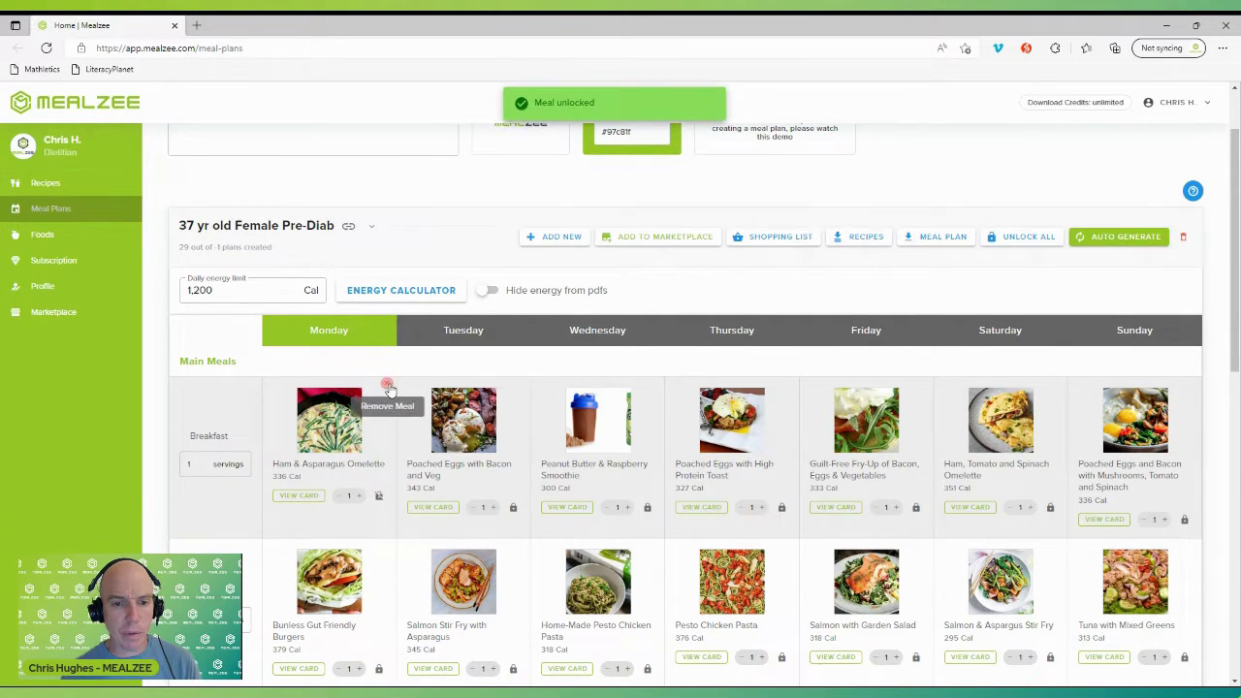
pyautogui.click(385, 384)
pyautogui.click(524, 414)
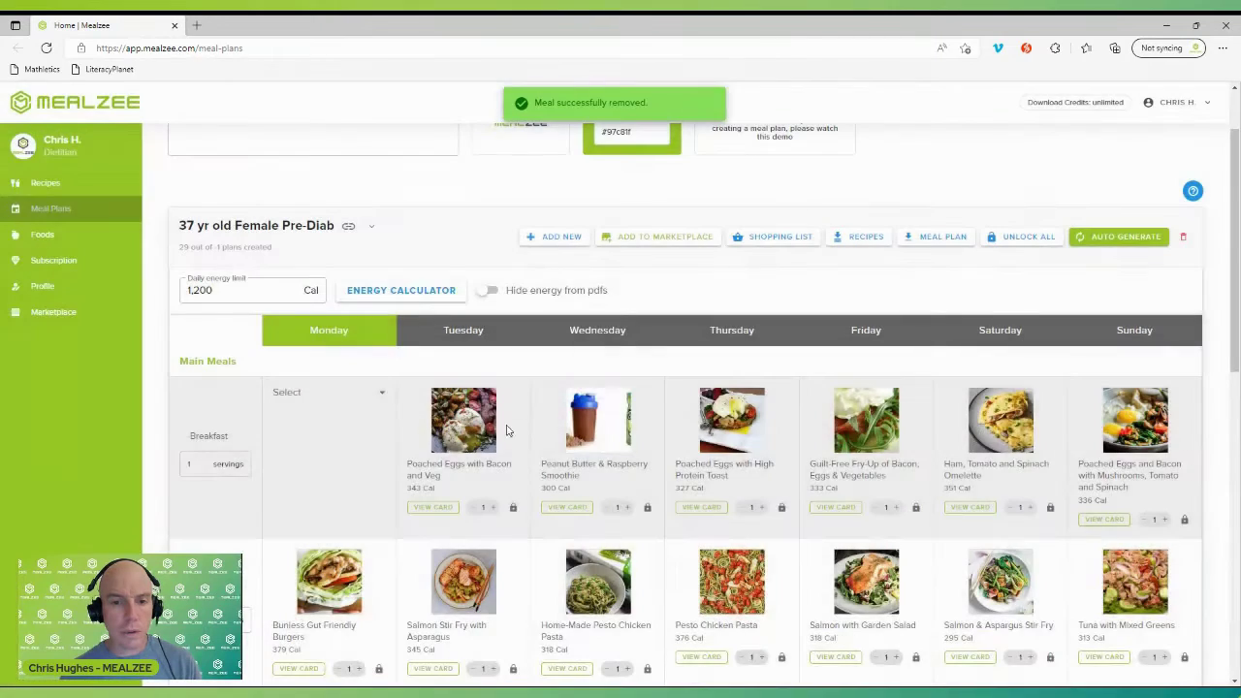
pyautogui.click(374, 399)
pyautogui.click(319, 429)
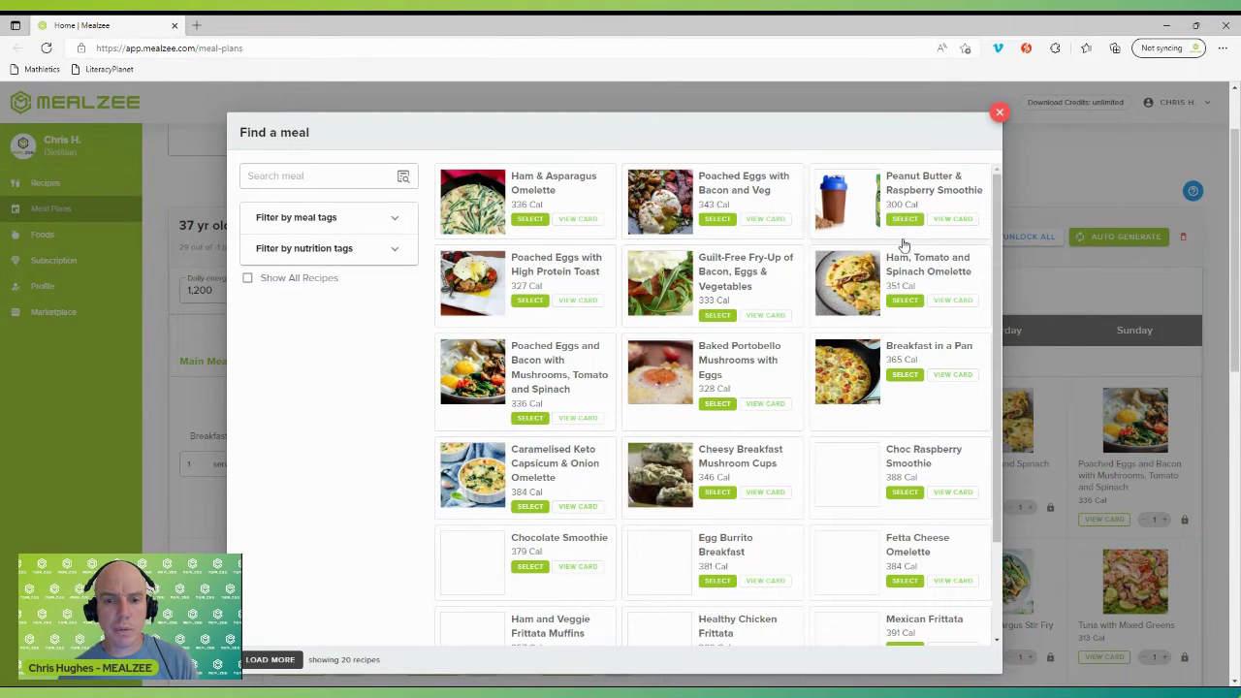
pyautogui.click(528, 568)
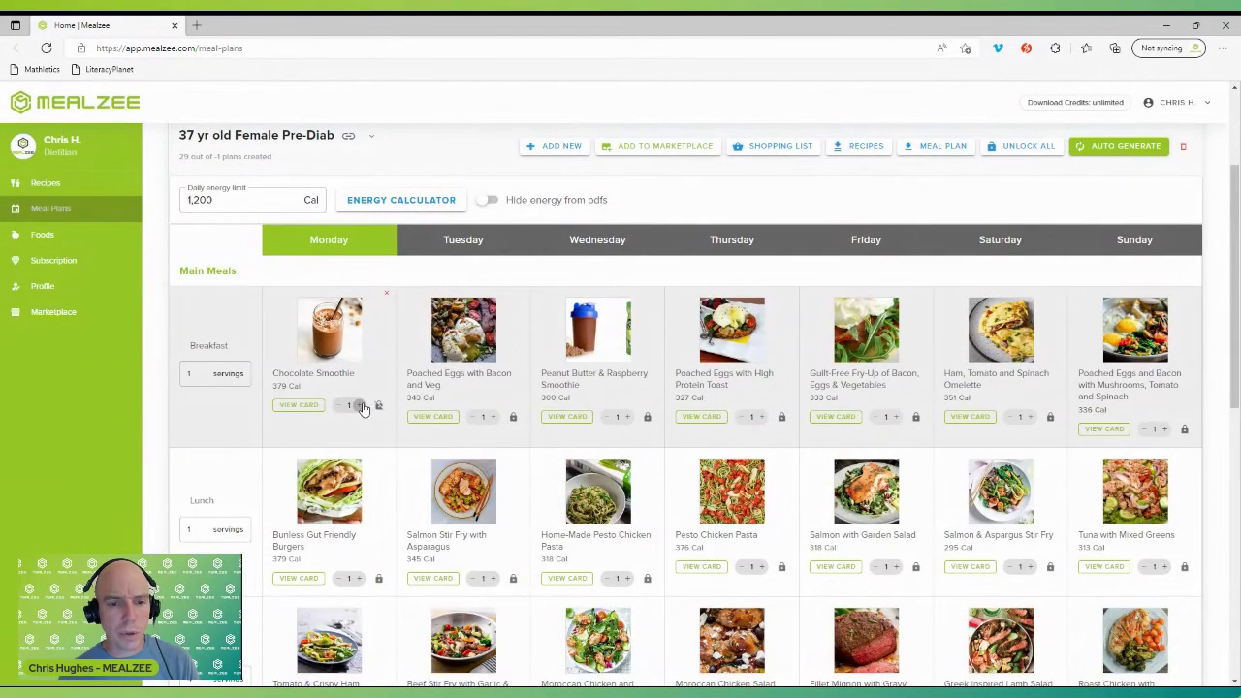
# Step: Copy the Chocolate Smoothie to Tuesday and the Peanut Butter smoothie to Thursday and Friday breakfasts
pyautogui.click(360, 406)
pyautogui.moveTo(333, 330); pyautogui.dragTo(454, 346)
pyautogui.click(628, 417)
pyautogui.moveTo(573, 323); pyautogui.dragTo(716, 334)
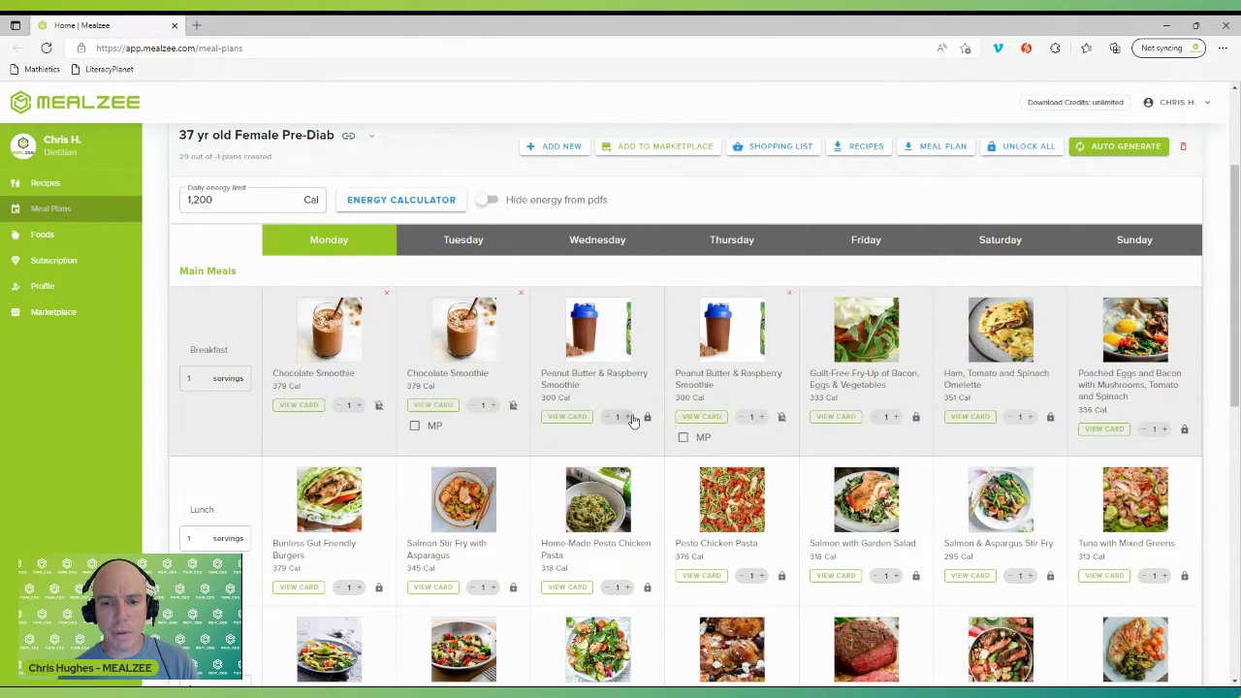
pyautogui.moveTo(585, 347); pyautogui.dragTo(838, 358)
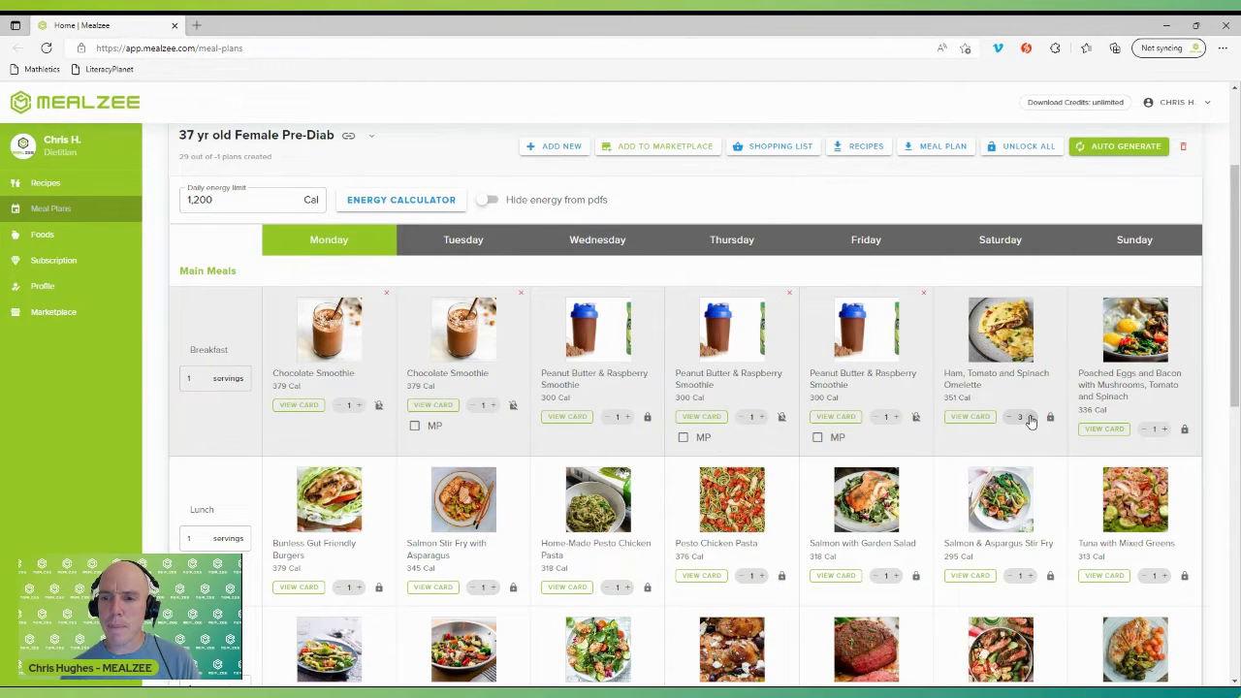
# Step: Raise Saturday's and Sunday's breakfasts to 4 servings each
pyautogui.click(1030, 416)
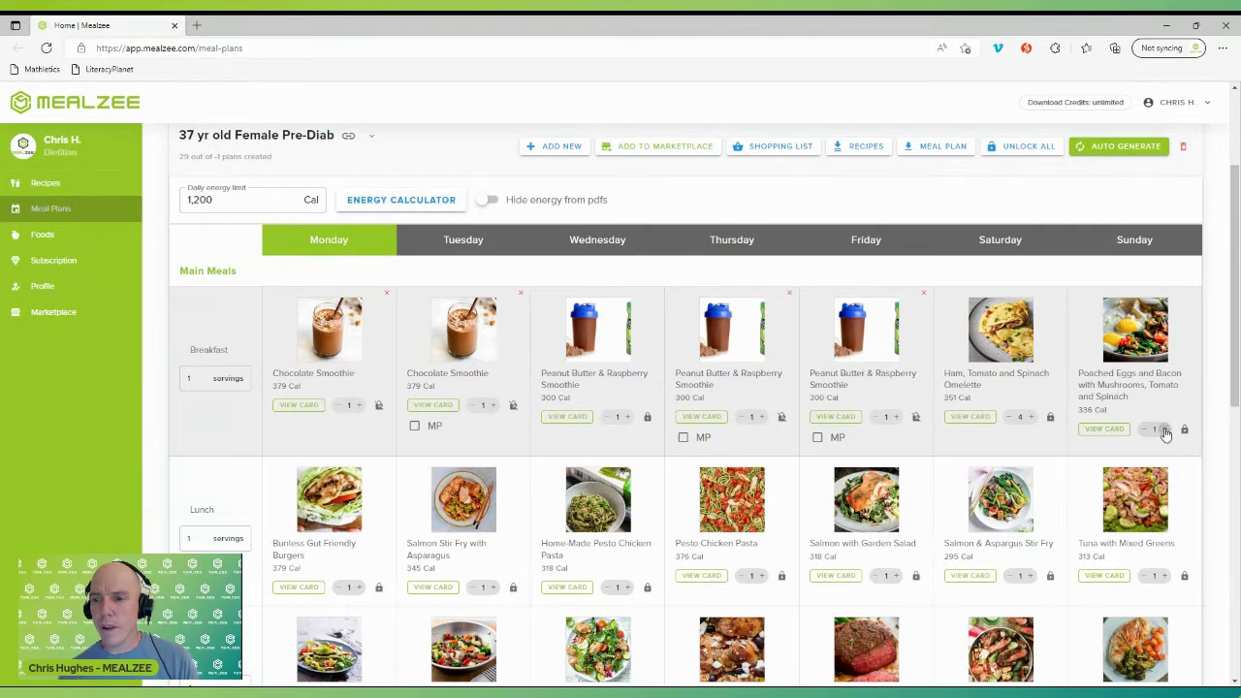
pyautogui.click(1166, 430)
pyautogui.click(1166, 429)
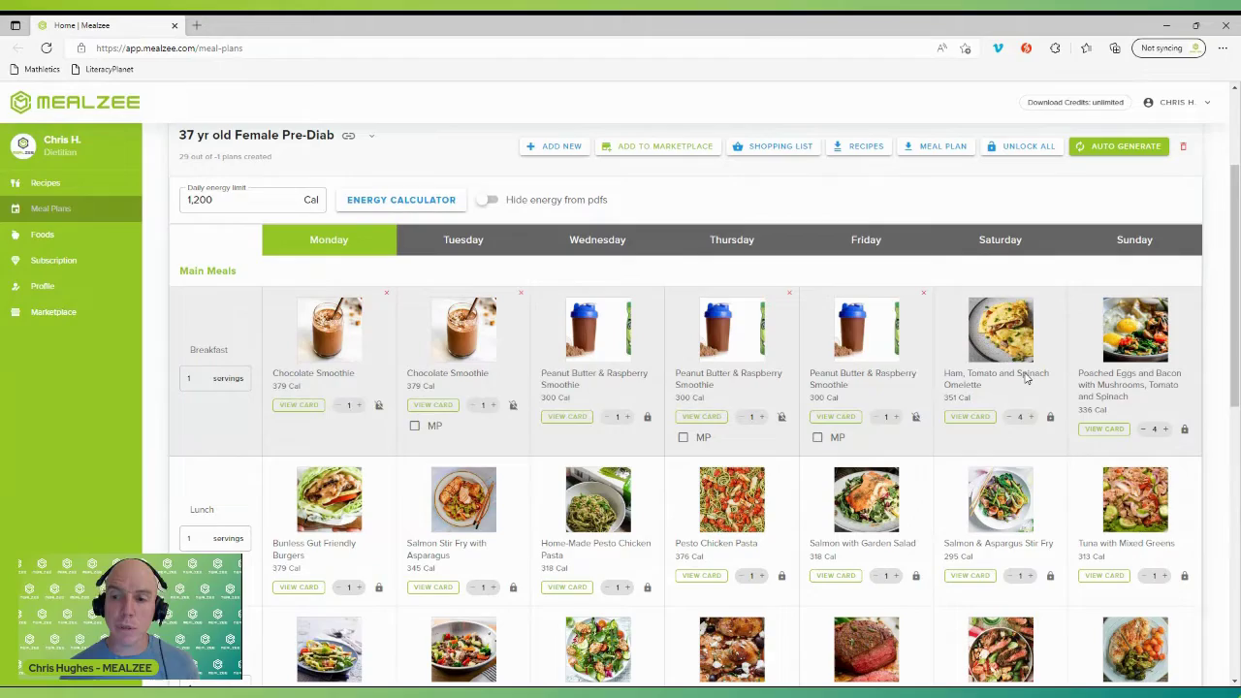
# Step: Copy Wednesday's Almond Nuts (15) onto Friday's Snack 1, replacing the Macadamia Nuts (5)
pyautogui.scroll(-10, 1037, 446)
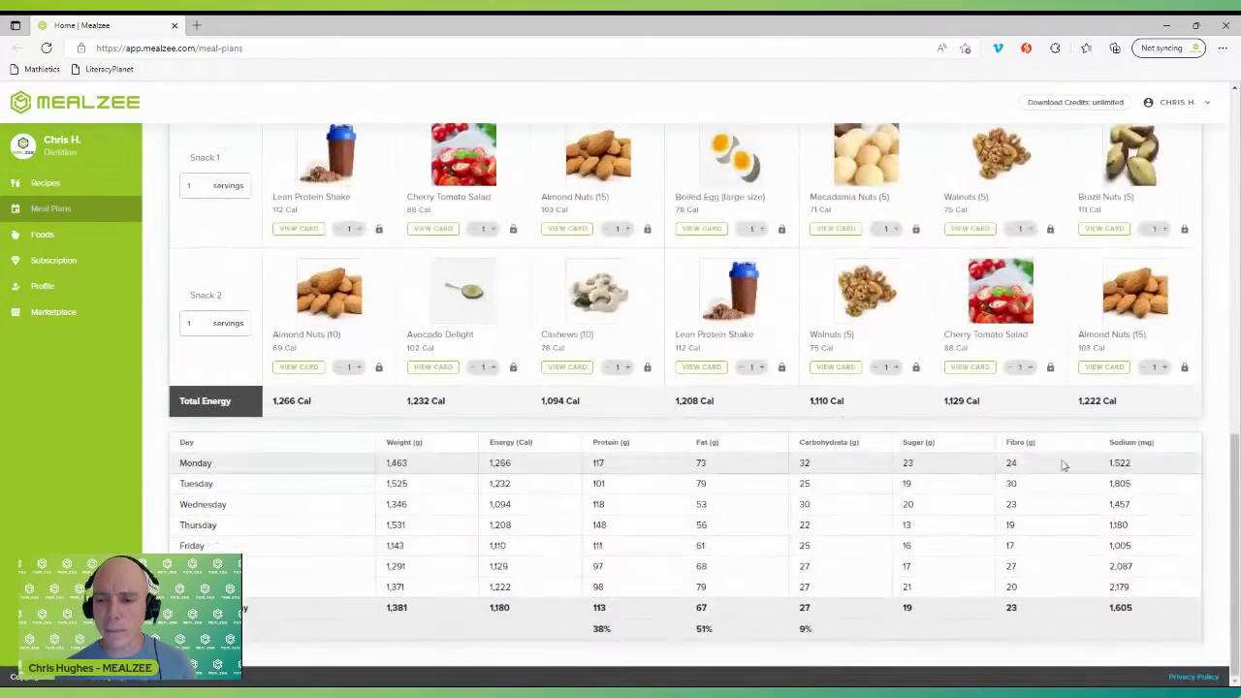
pyautogui.scroll(10, 1091, 359)
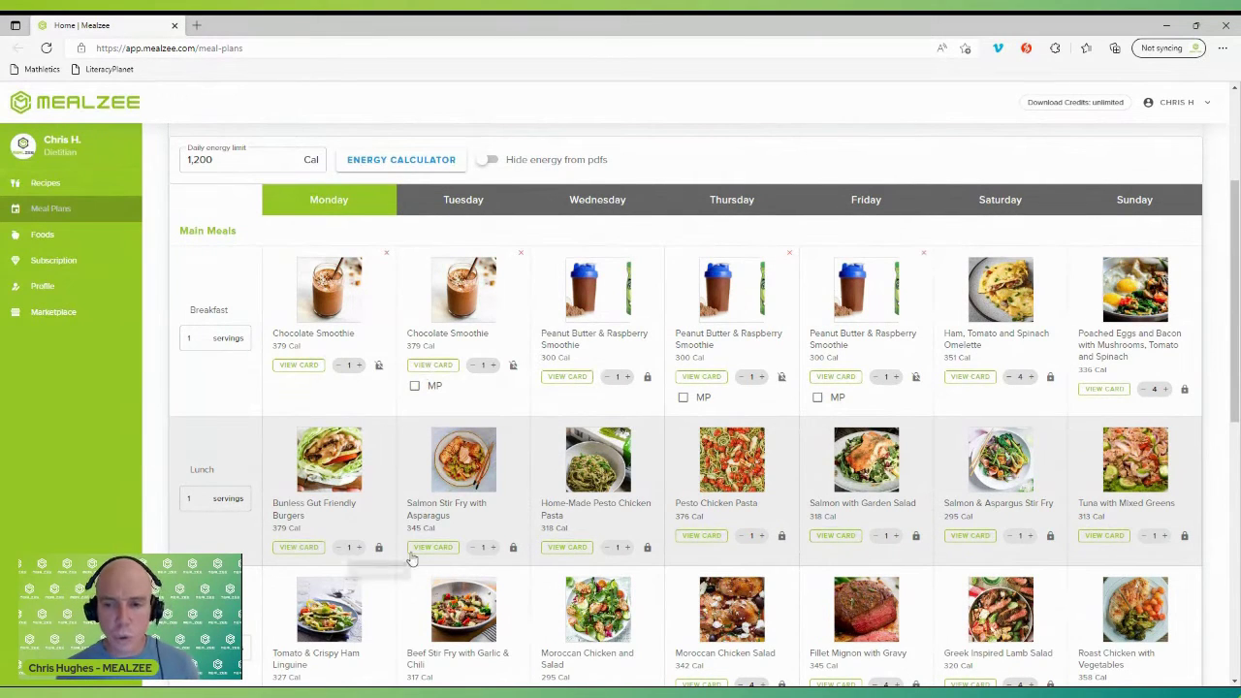
pyautogui.scroll(-7, 1072, 527)
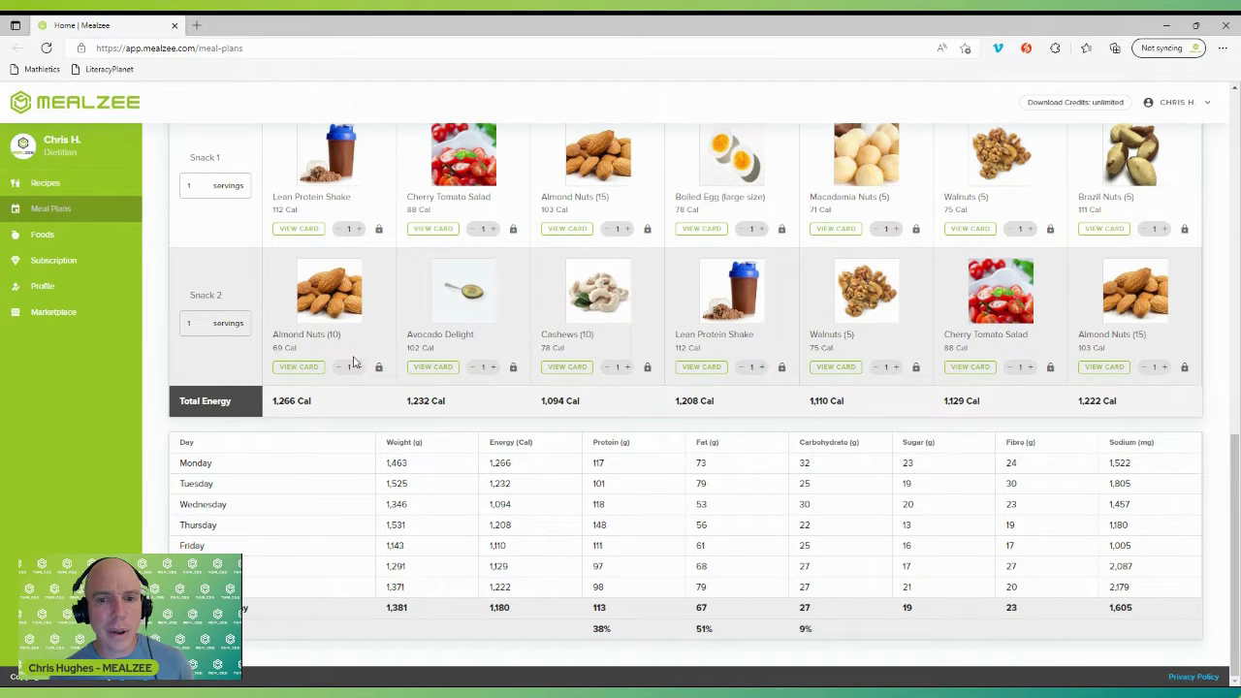
pyautogui.click(627, 229)
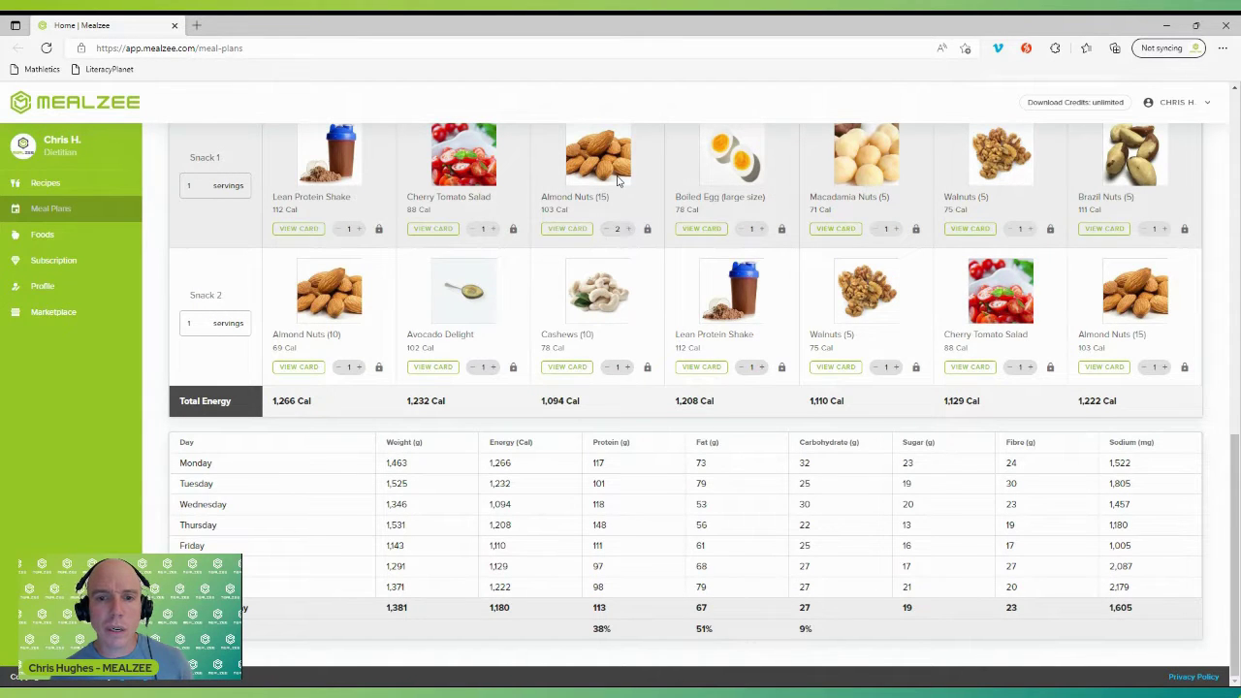
pyautogui.moveTo(620, 146); pyautogui.dragTo(861, 150)
# Step: Copy Almond Nuts (15) onto Monday's Snack 2 and Saturday's and Sunday's Snack 1
pyautogui.moveTo(361, 376); pyautogui.dragTo(341, 341)
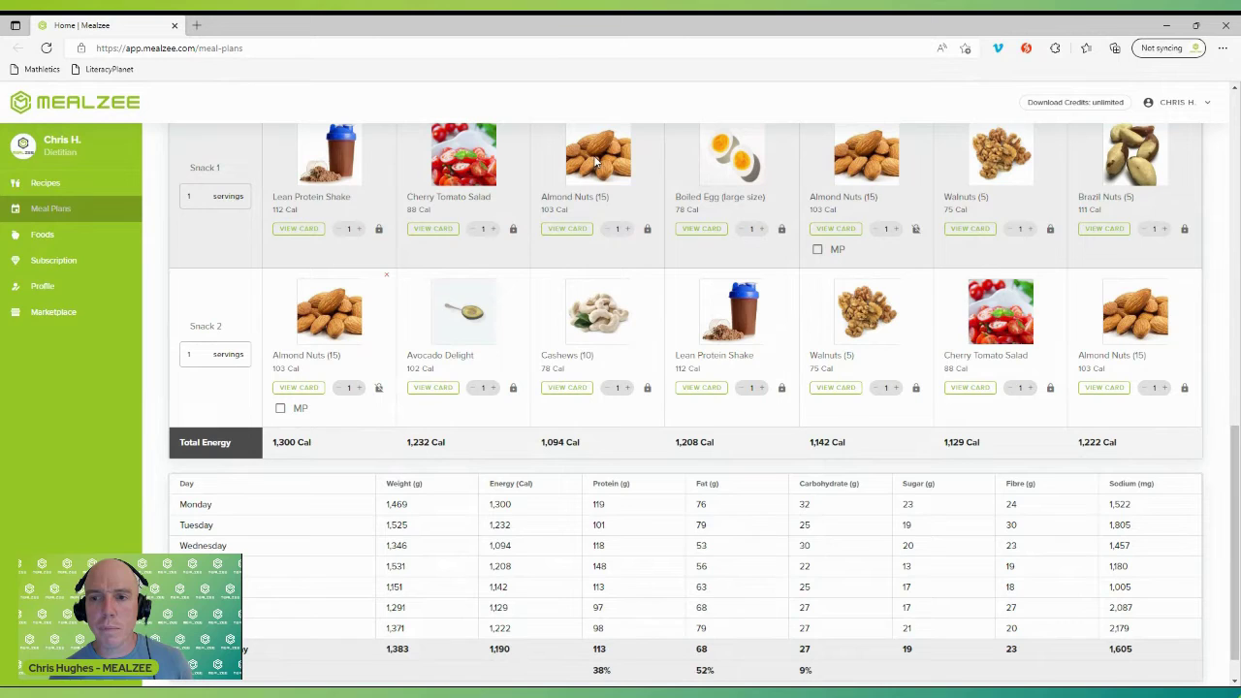
pyautogui.click(627, 229)
pyautogui.moveTo(594, 155); pyautogui.dragTo(1004, 175)
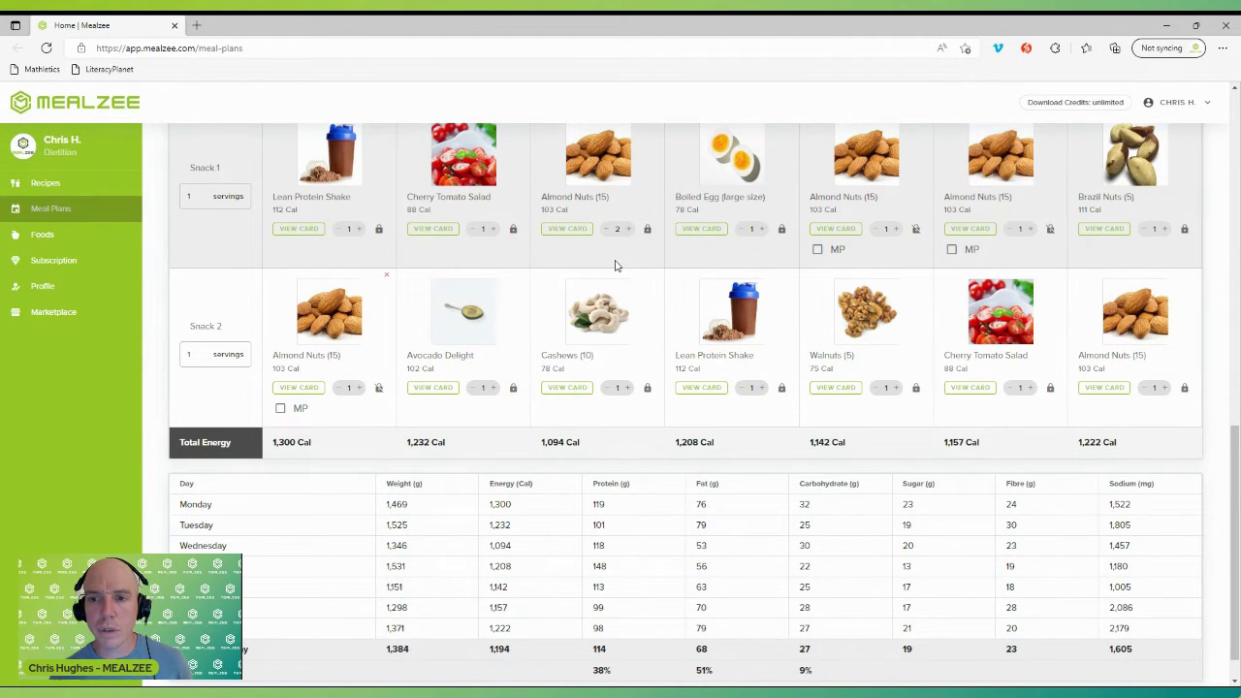
pyautogui.click(628, 229)
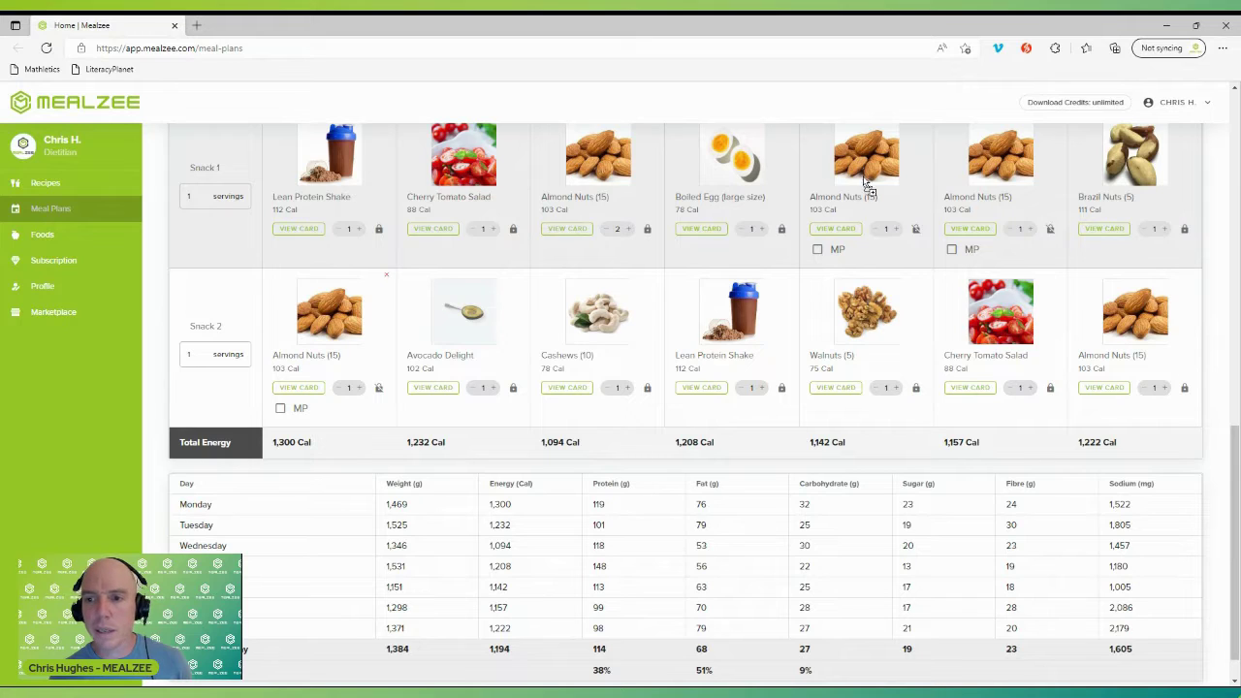
pyautogui.moveTo(1136, 180); pyautogui.dragTo(1134, 180)
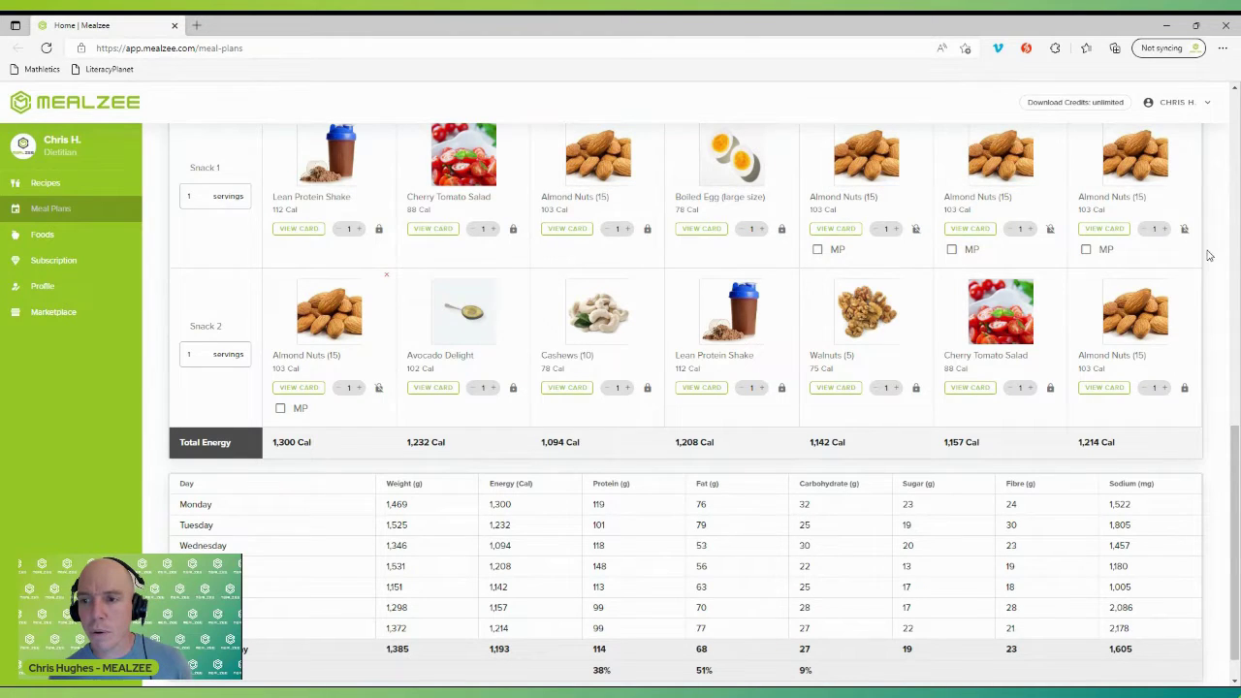
pyautogui.scroll(2, 1154, 264)
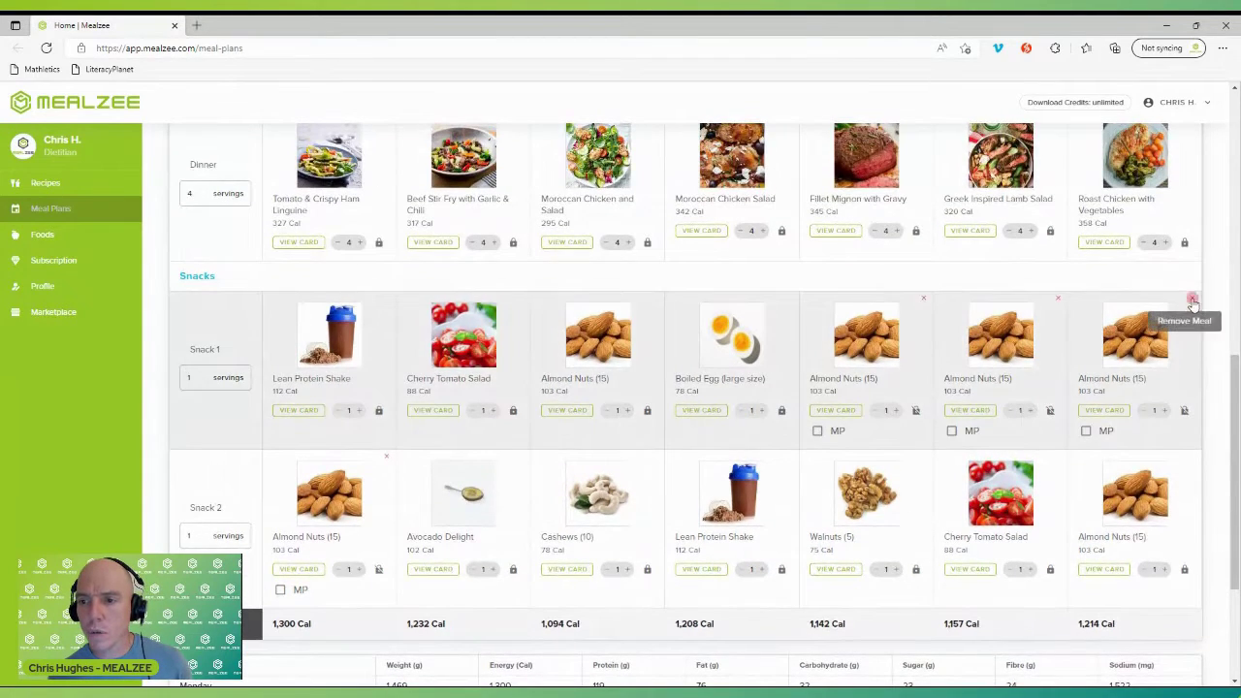
# Step: Remove Sunday's Almond Nuts (15) snack and search all recipes for a replacement
pyautogui.click(1192, 298)
pyautogui.click(536, 413)
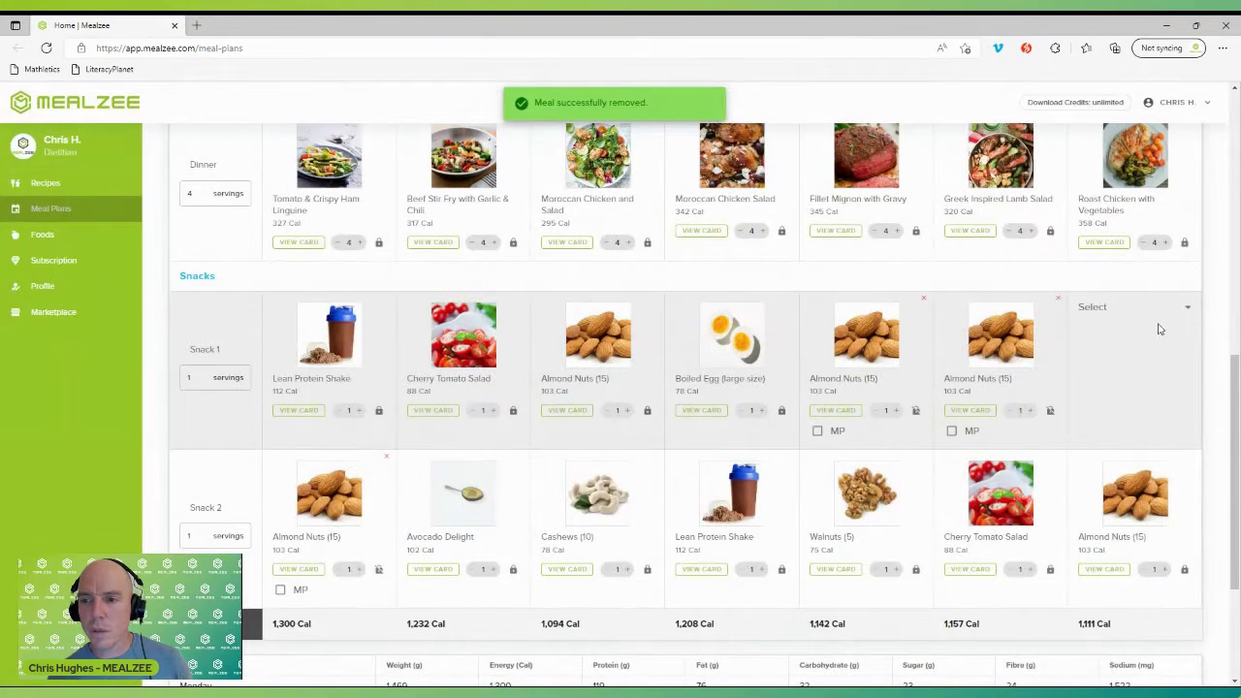
pyautogui.click(1144, 308)
pyautogui.click(1115, 347)
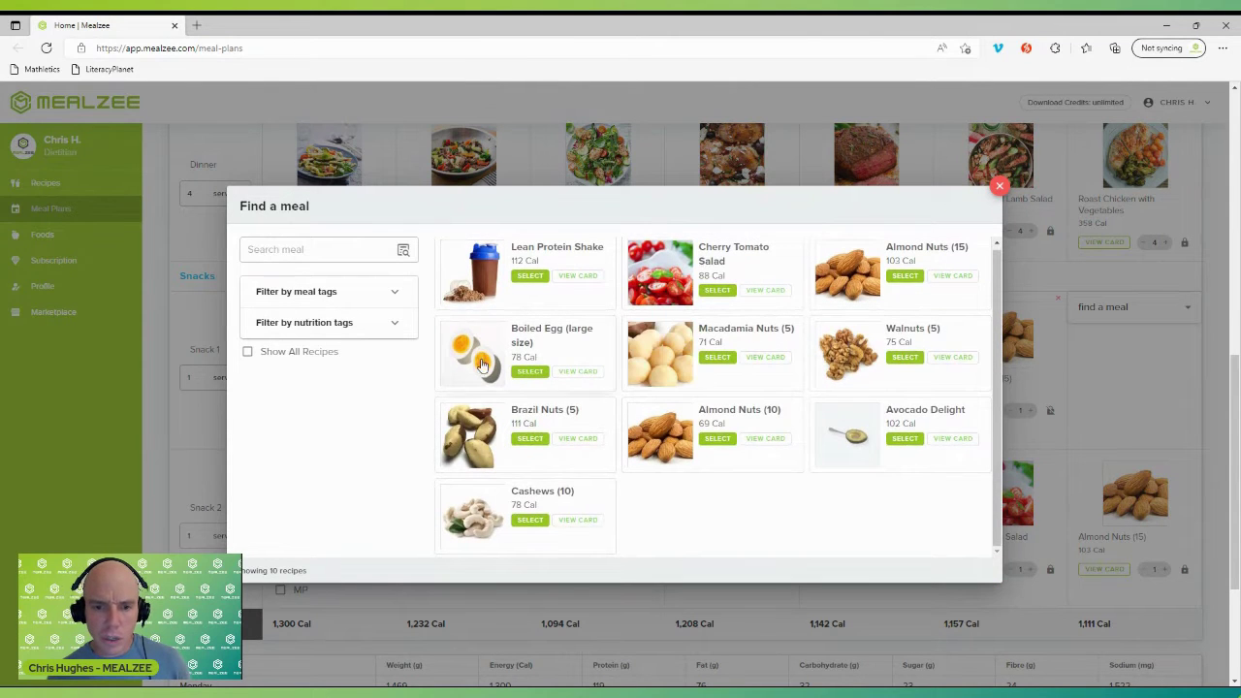
pyautogui.click(247, 353)
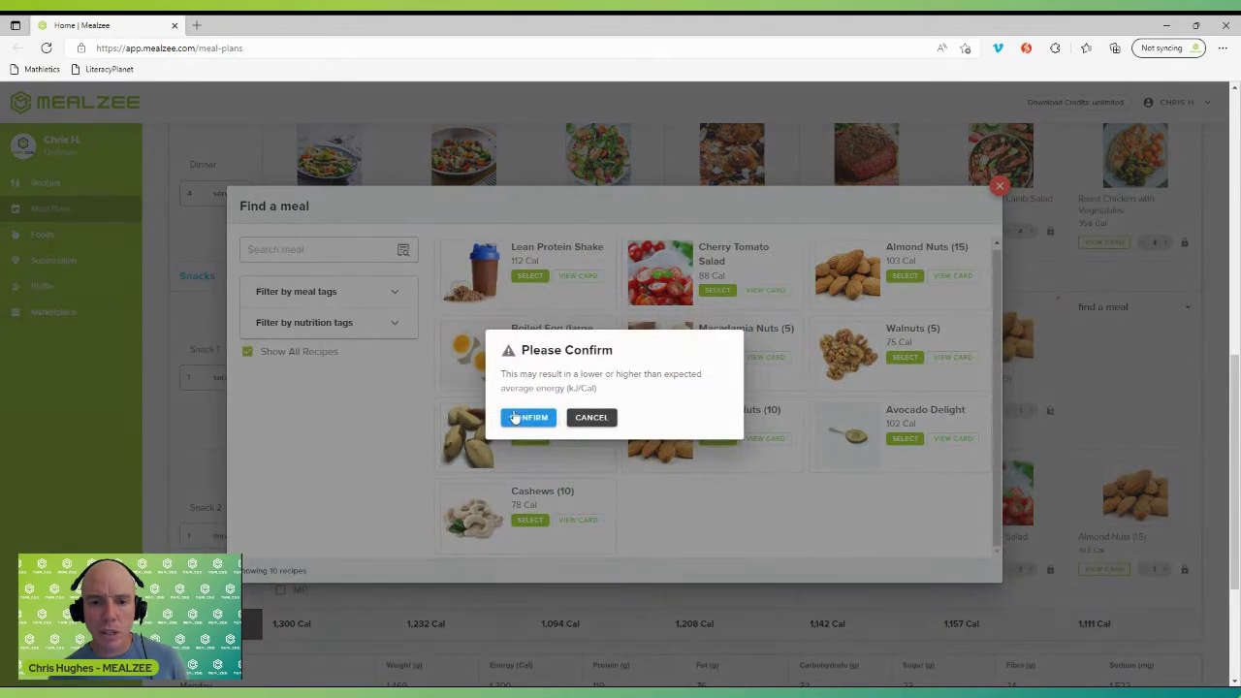
pyautogui.click(514, 417)
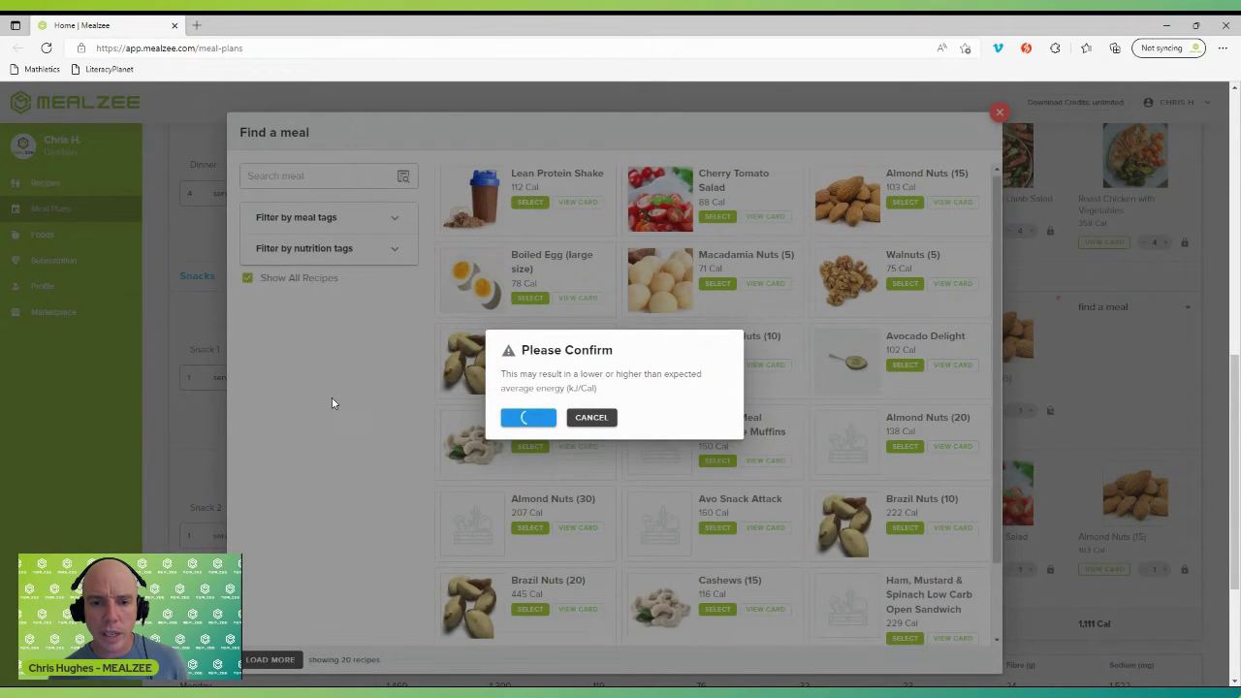
# Step: Load more results and choose Strawberries (5), 23 Cal, as Sunday's Snack 1
pyautogui.scroll(-5, 825, 471)
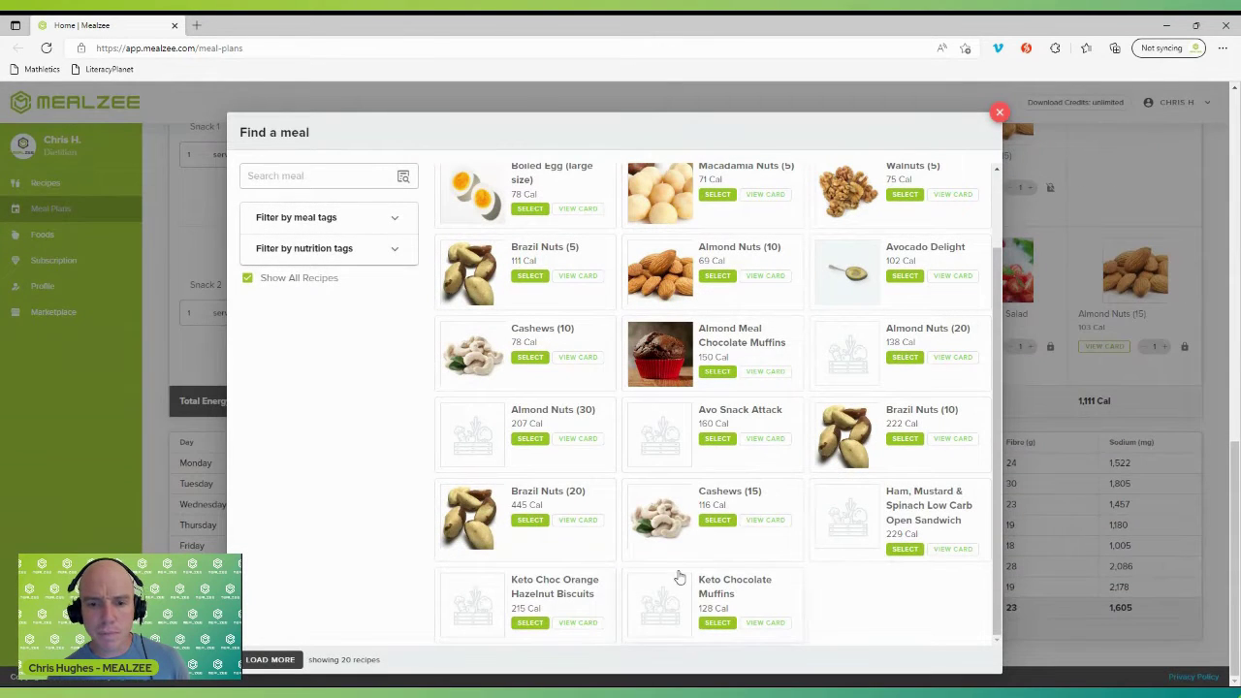
pyautogui.scroll(1, 679, 577)
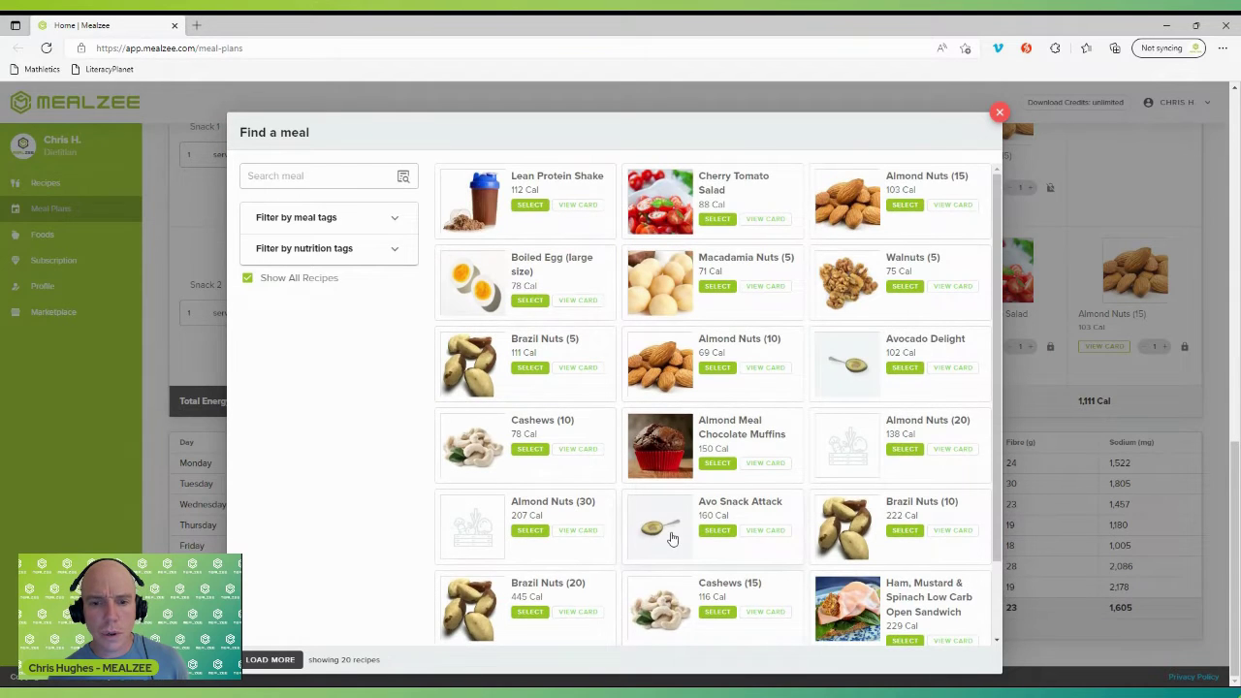
pyautogui.scroll(-1, 671, 538)
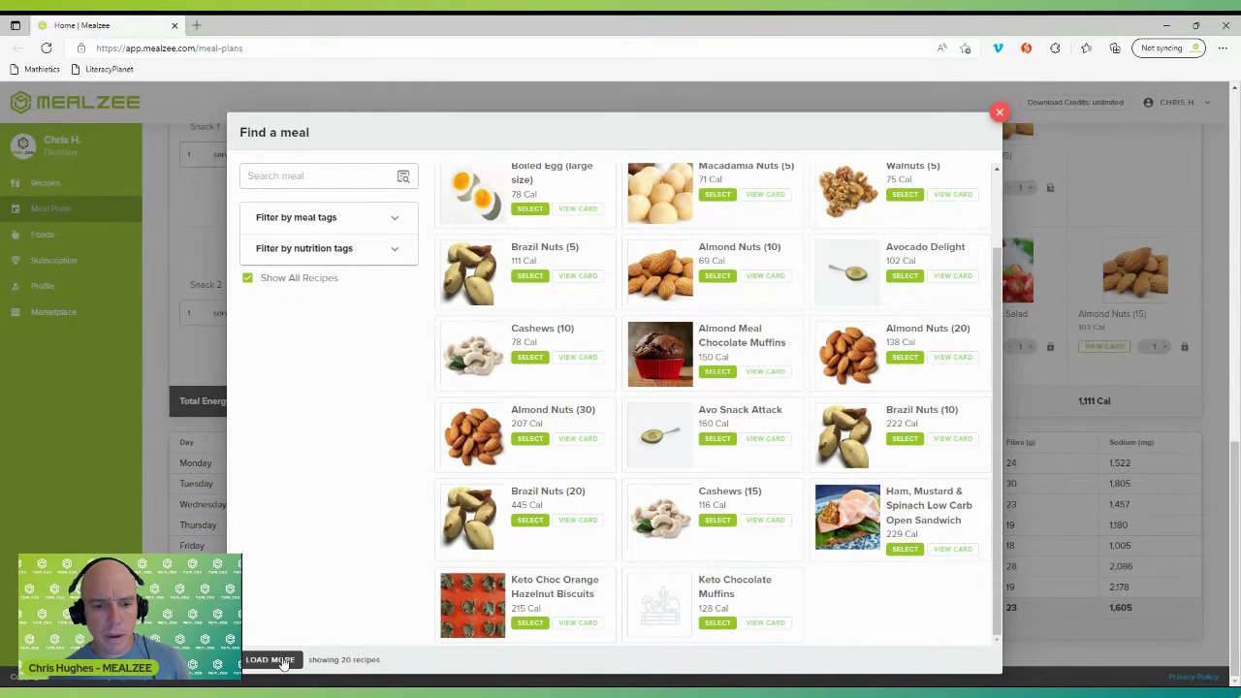
pyautogui.click(271, 660)
pyautogui.scroll(-4, 737, 468)
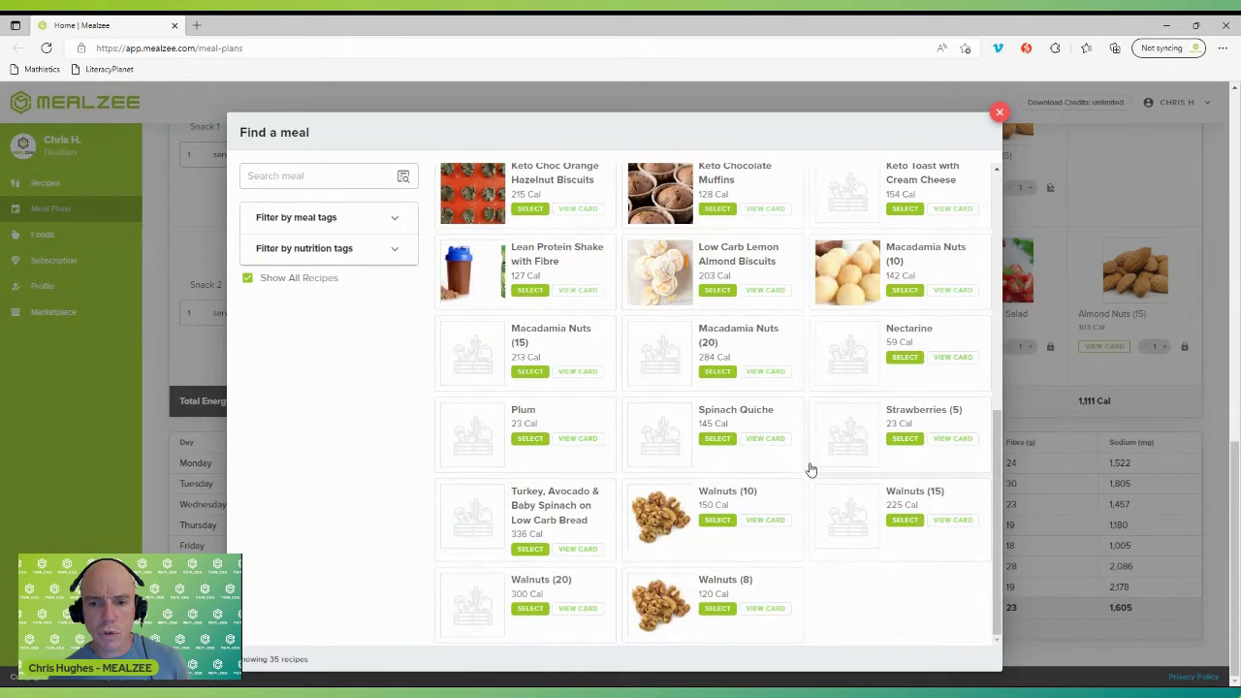
pyautogui.click(904, 438)
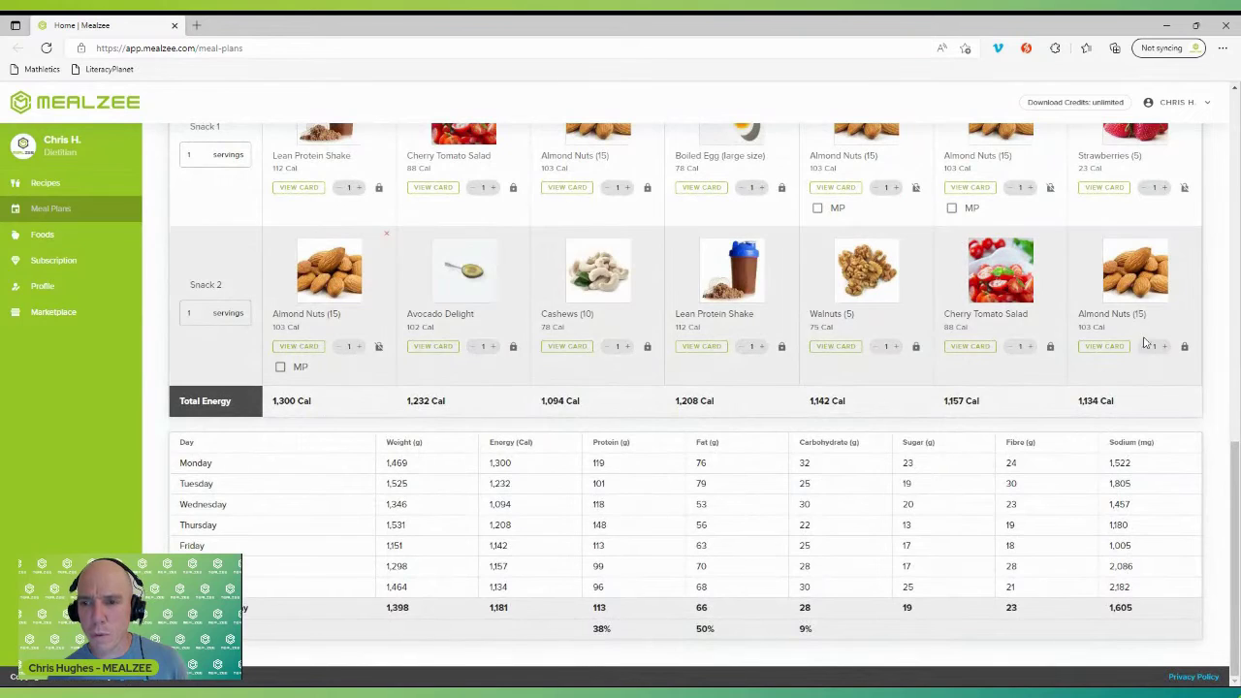
# Step: Copy Sunday's Strawberries (5) onto Wednesday's Snack 2, replacing the Cashews (10)
pyautogui.scroll(1, 594, 330)
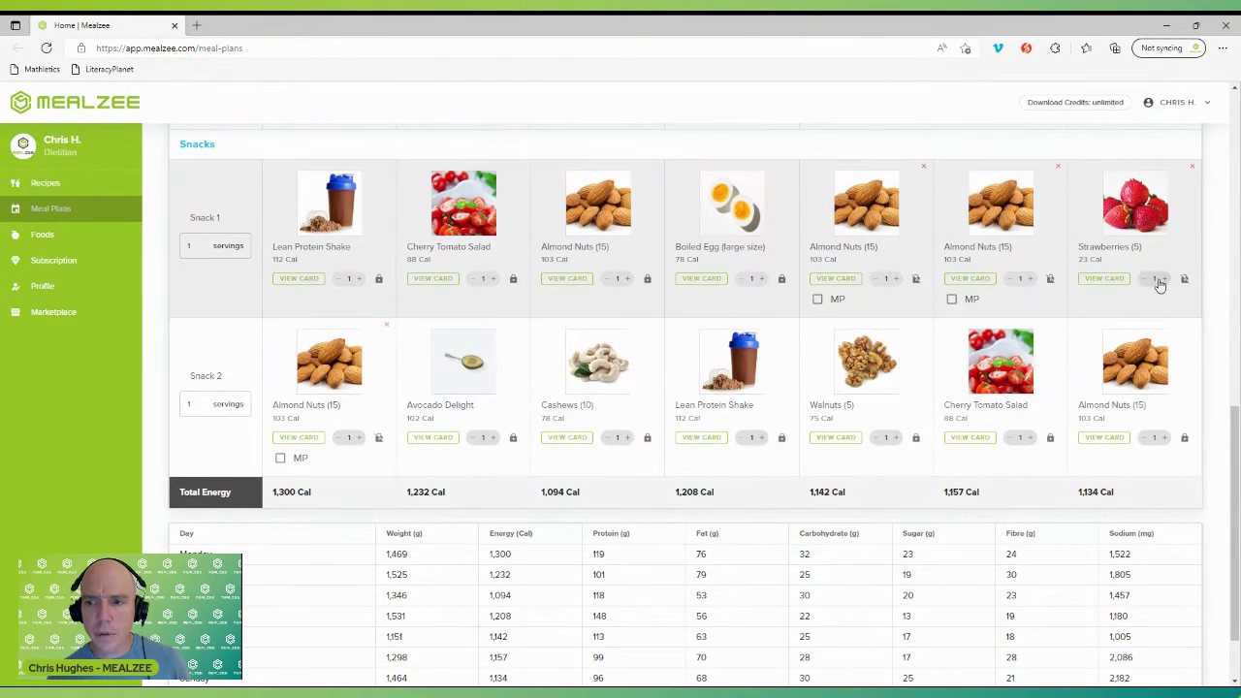
pyautogui.click(1166, 279)
pyautogui.moveTo(732, 427); pyautogui.dragTo(627, 384)
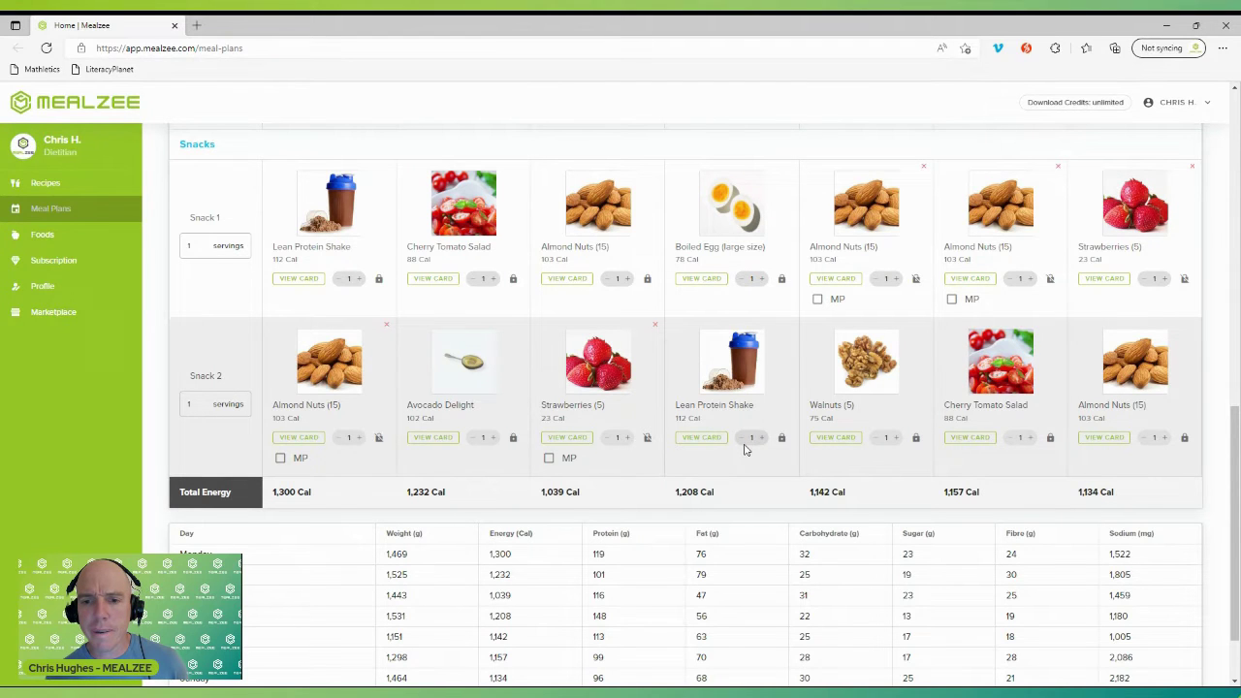
pyautogui.scroll(-2, 765, 501)
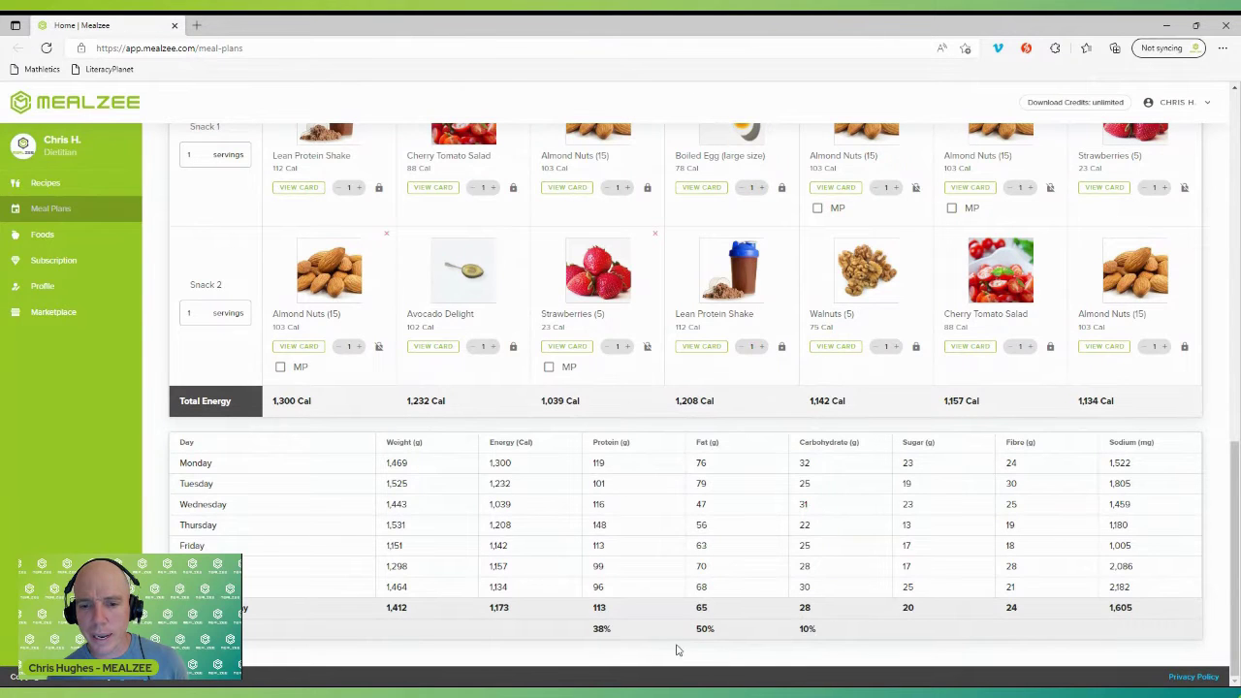
pyautogui.scroll(2, 642, 452)
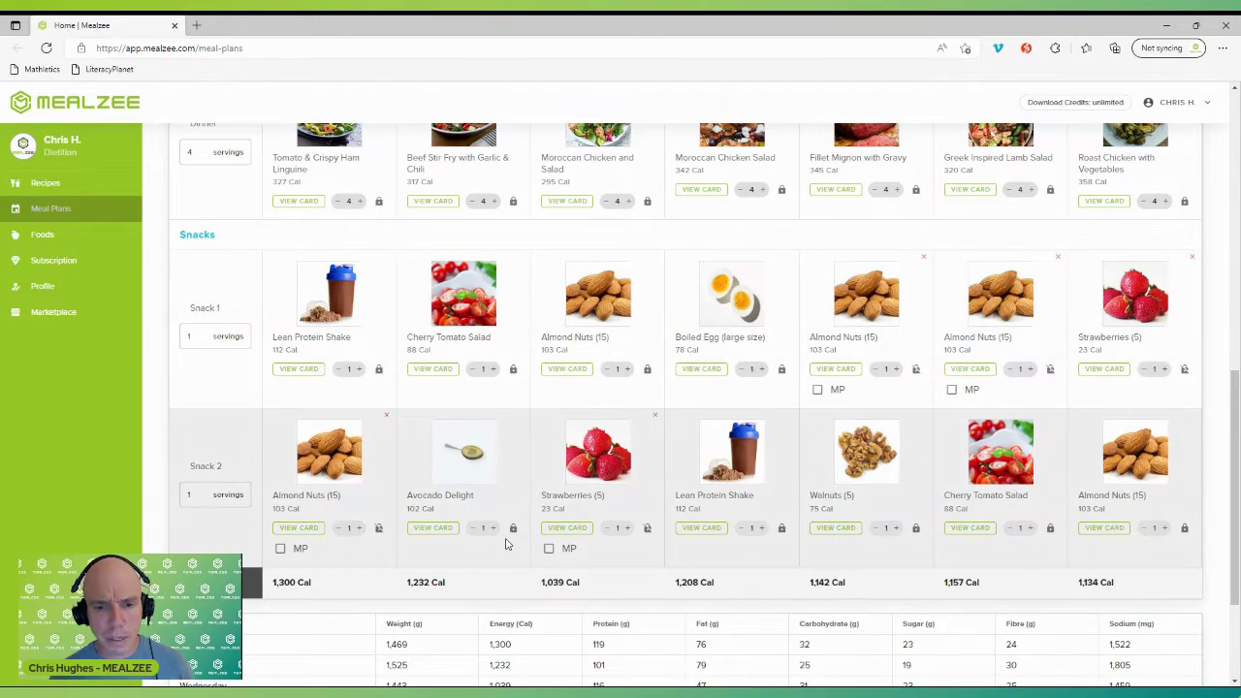
pyautogui.scroll(3, 492, 383)
pyautogui.scroll(2, 492, 384)
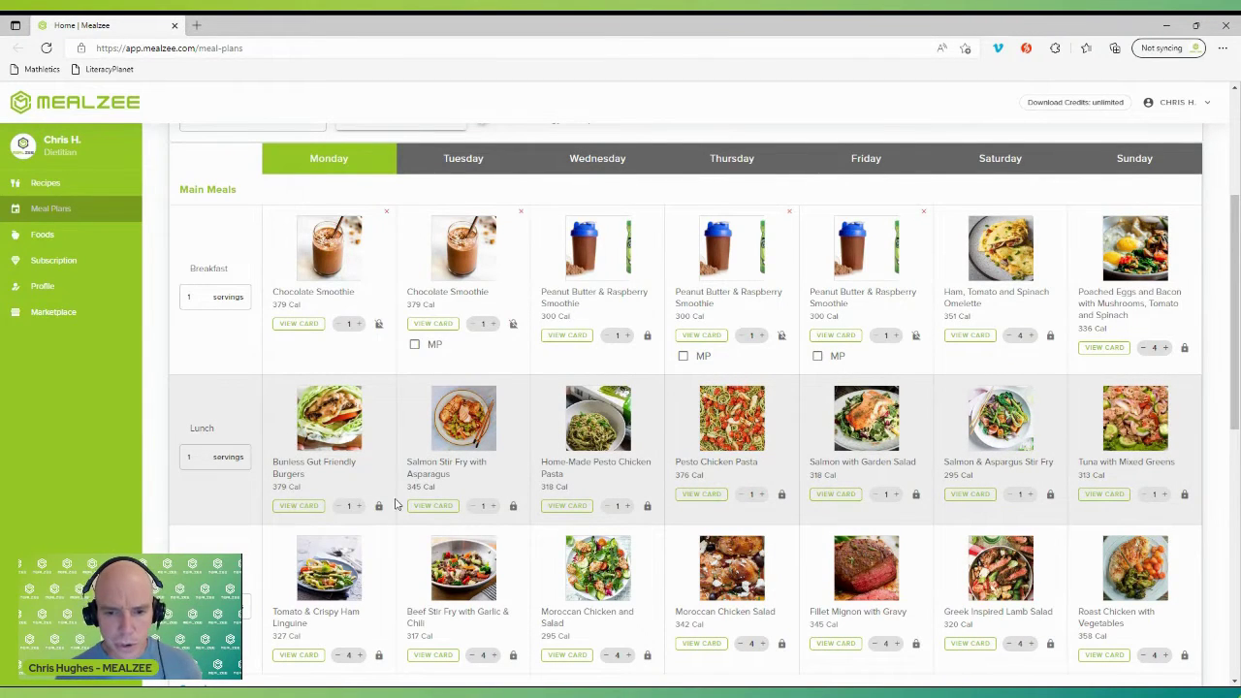
pyautogui.scroll(-1, 649, 536)
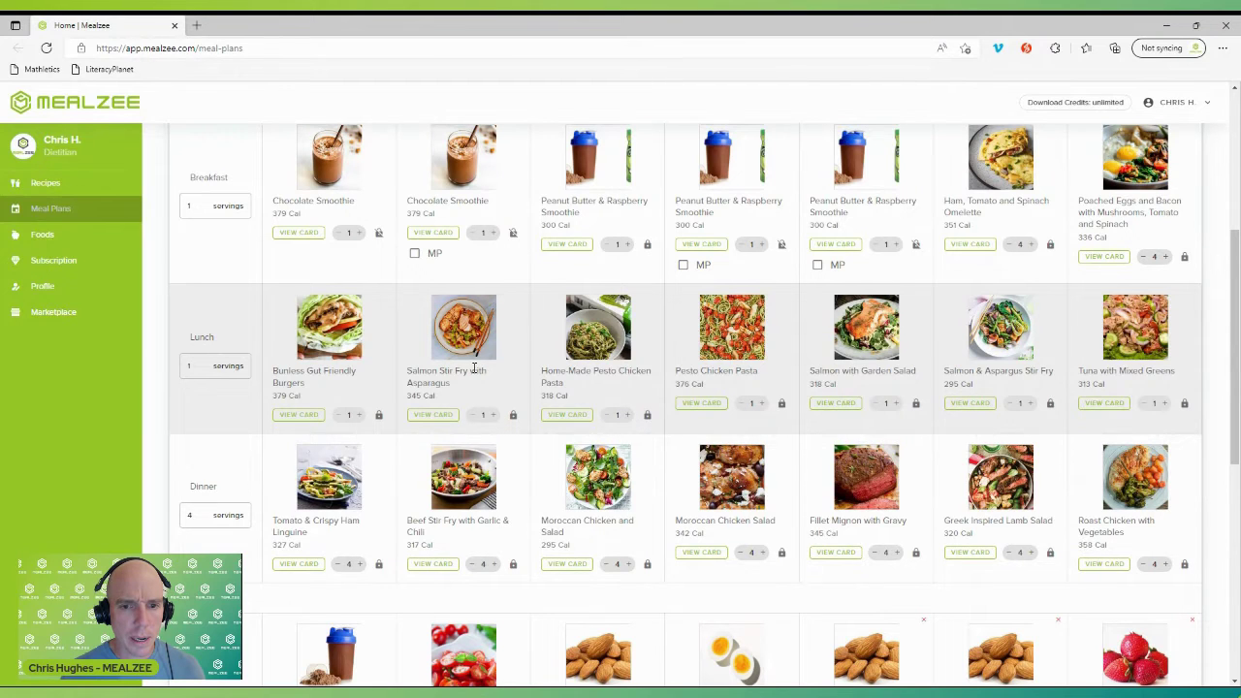
# Step: Unlock and remove the Home-Made Pesto Chicken Pasta from Wednesday's lunch
pyautogui.click(646, 415)
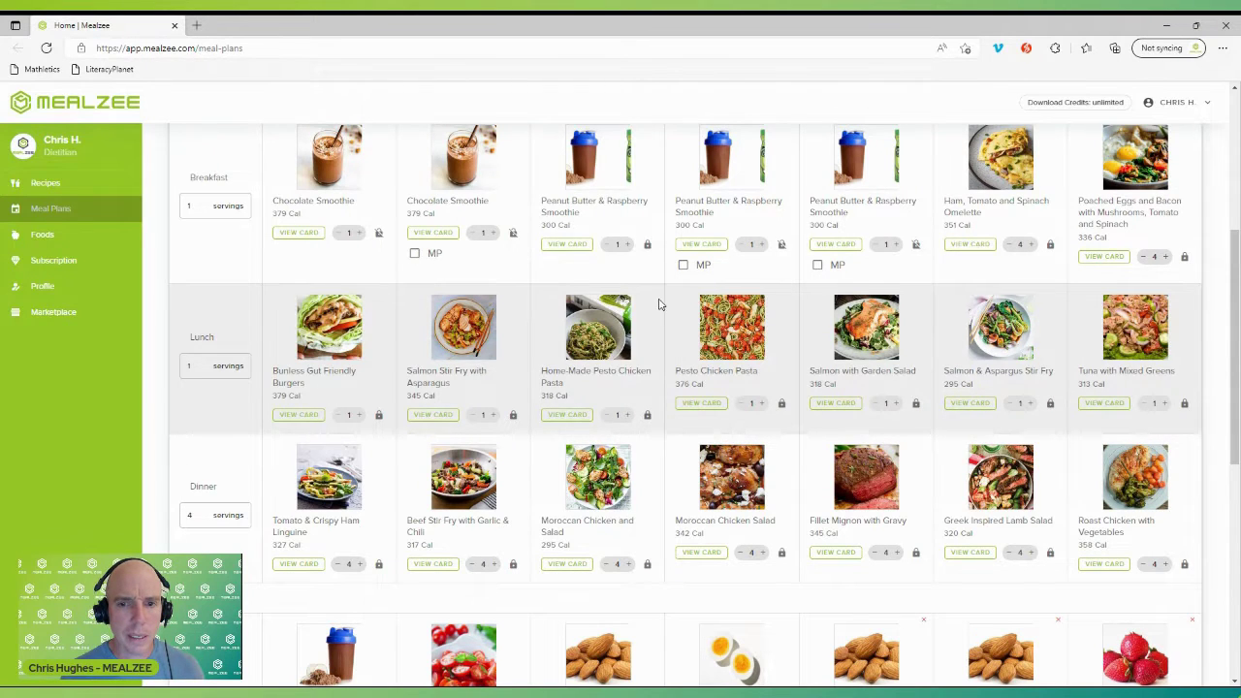
pyautogui.click(654, 292)
pyautogui.click(539, 407)
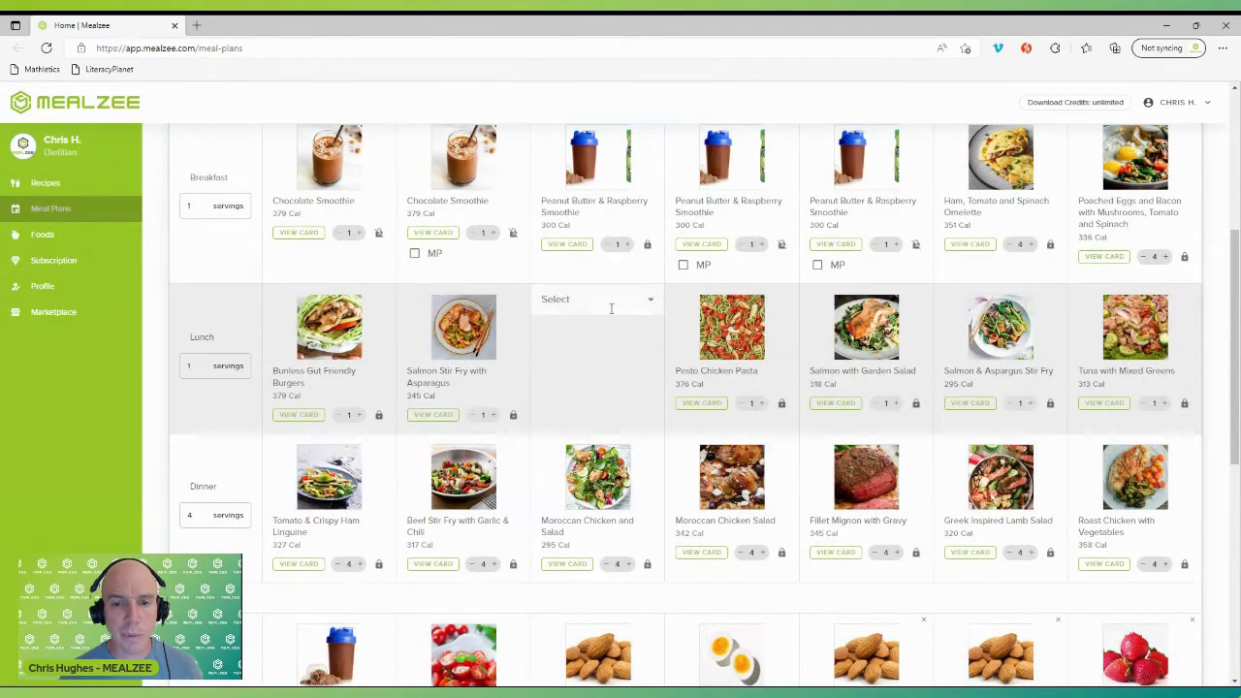
# Step: Add Creamy Tuna & Dill Wrap (2 servings) as Wednesday's lunch, copy it to Monday, and double the salmon stir fry
pyautogui.click(635, 309)
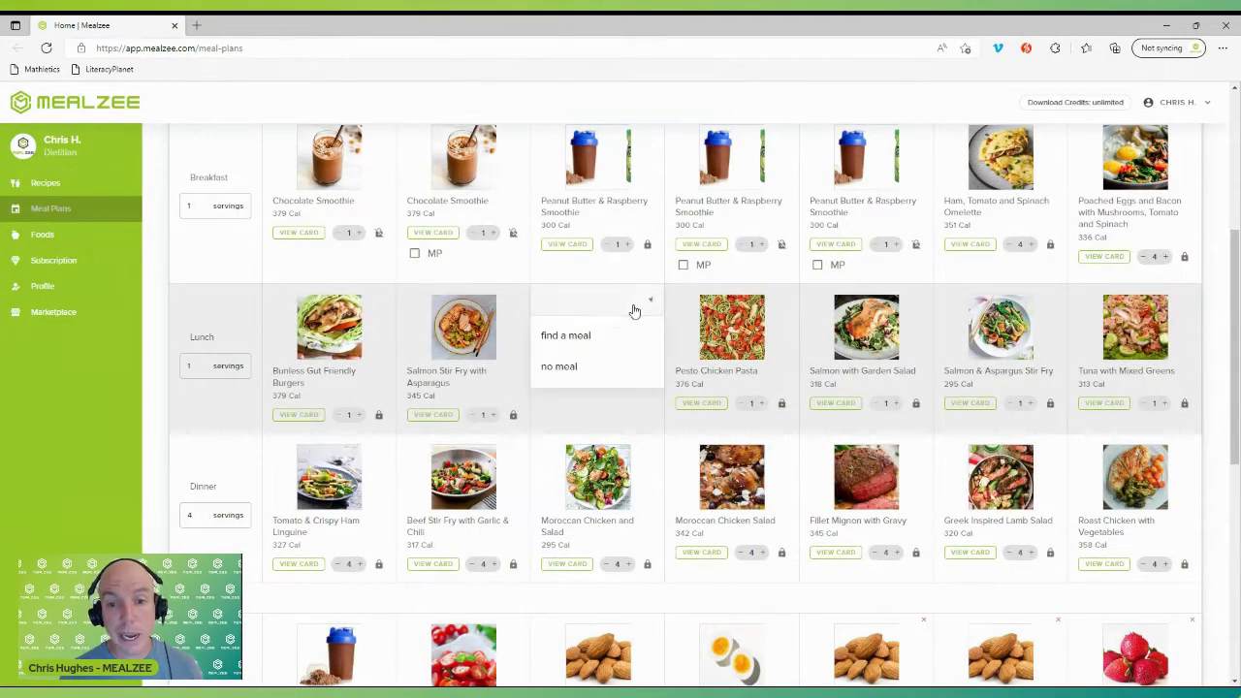
pyautogui.click(580, 336)
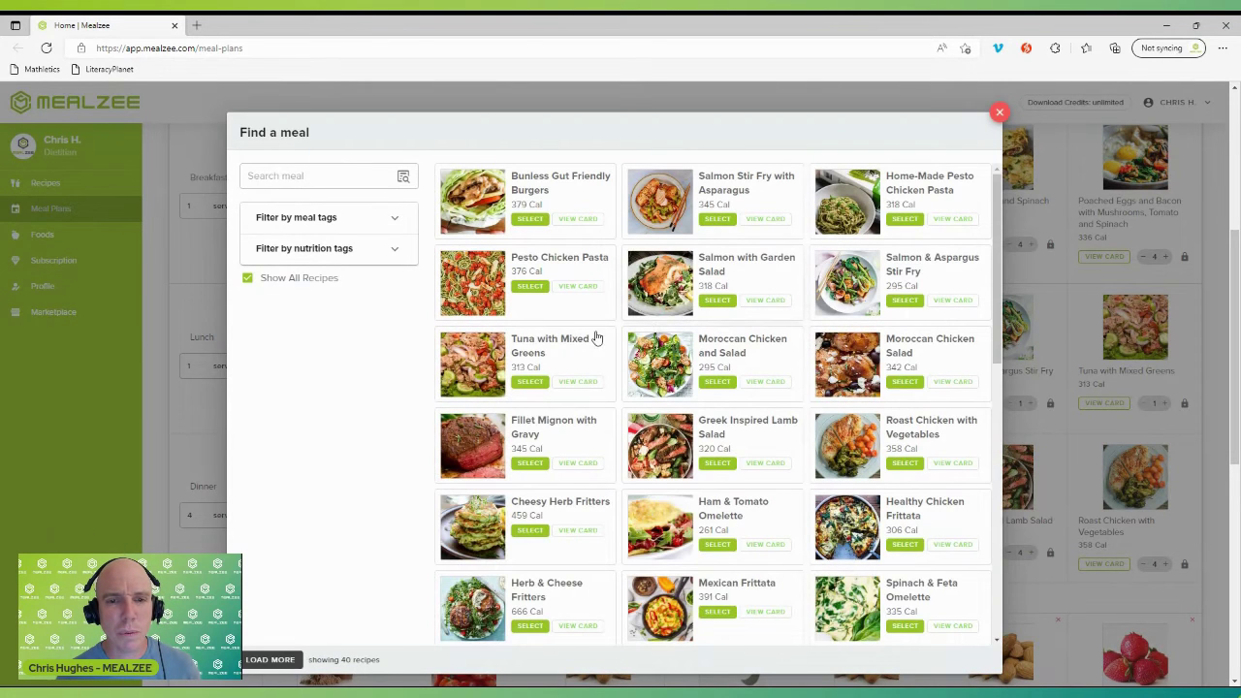
pyautogui.click(293, 182)
pyautogui.write('wrap')
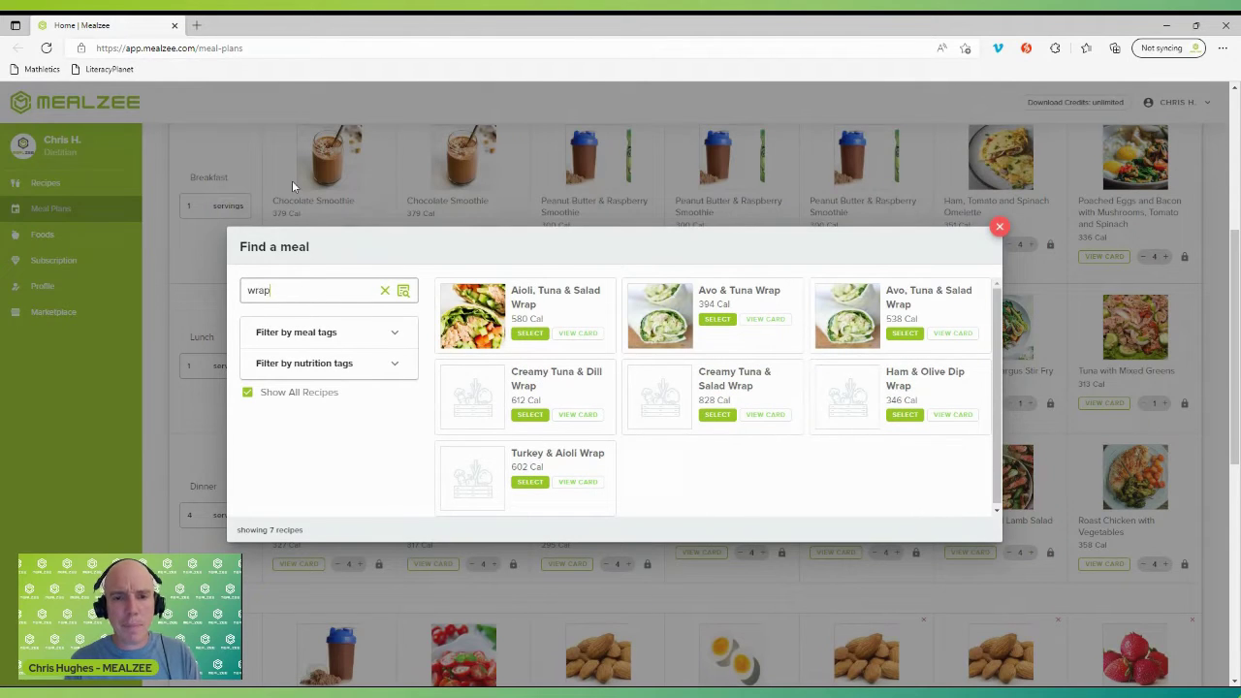
pyautogui.click(528, 415)
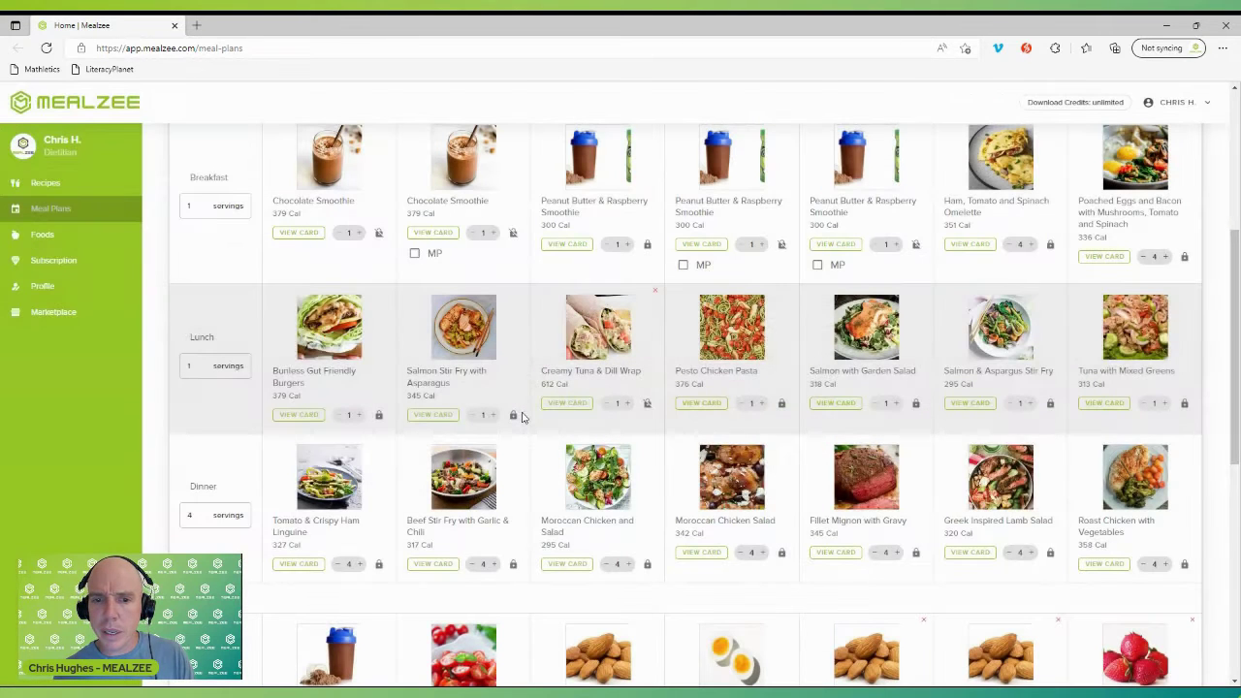
pyautogui.click(629, 403)
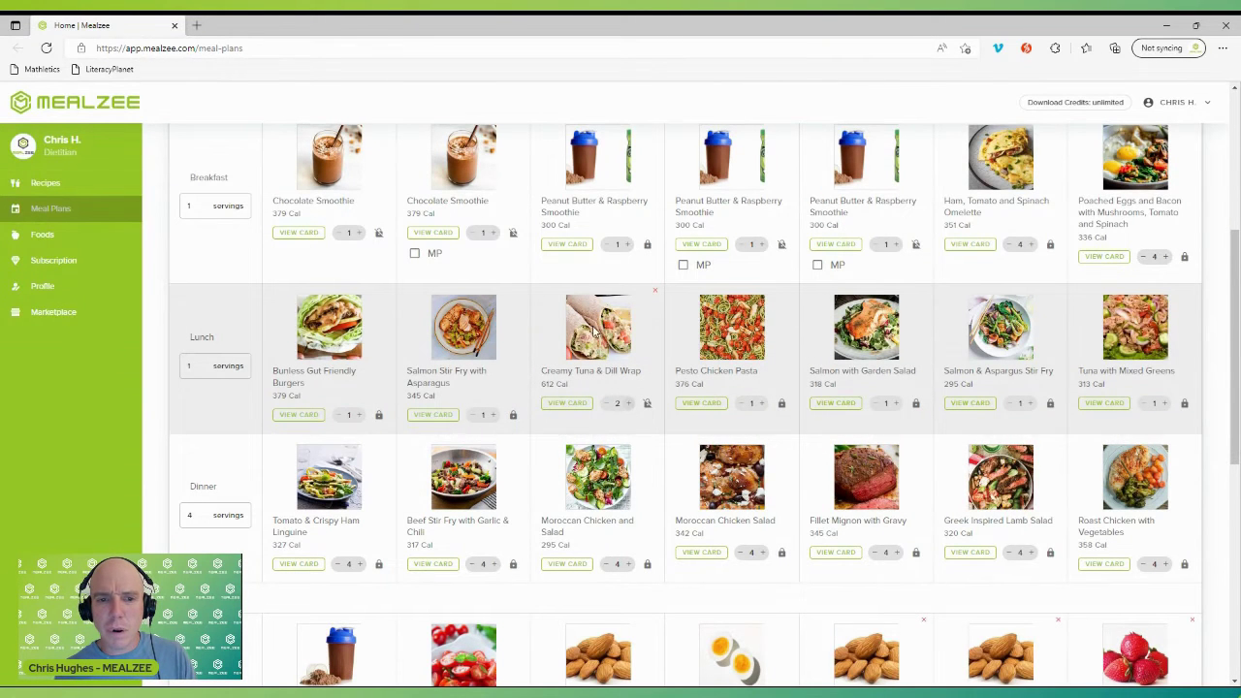
pyautogui.moveTo(593, 325); pyautogui.dragTo(354, 348)
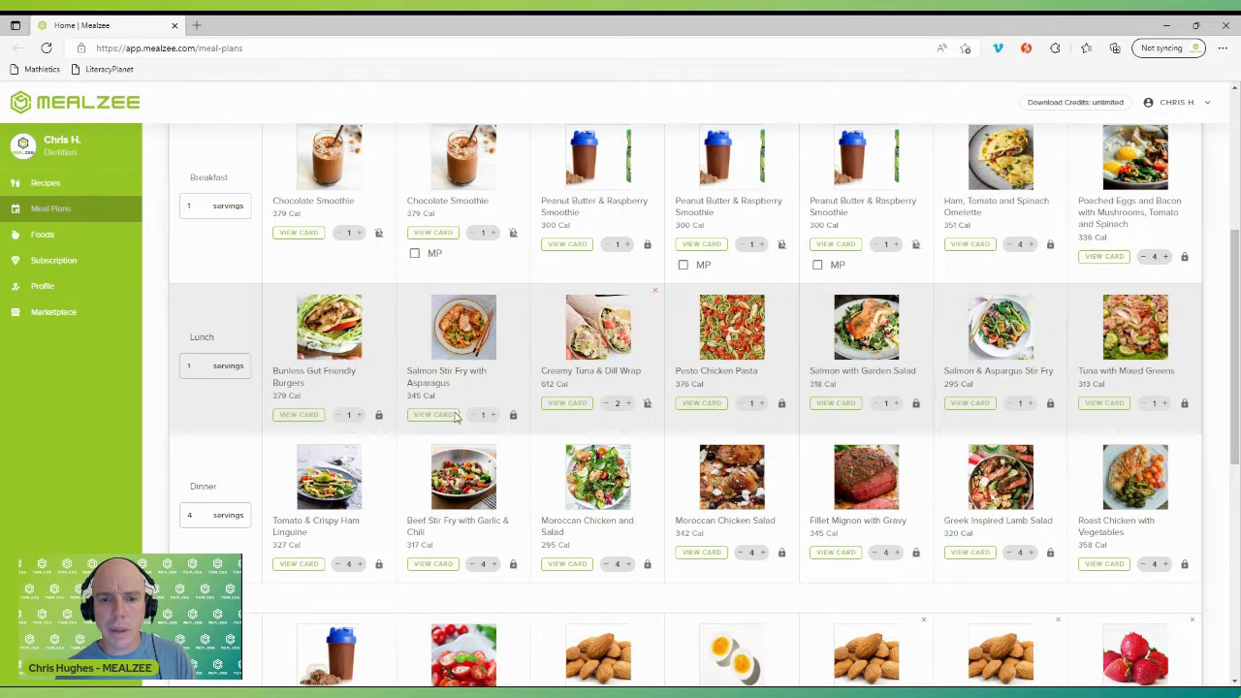
pyautogui.click(489, 415)
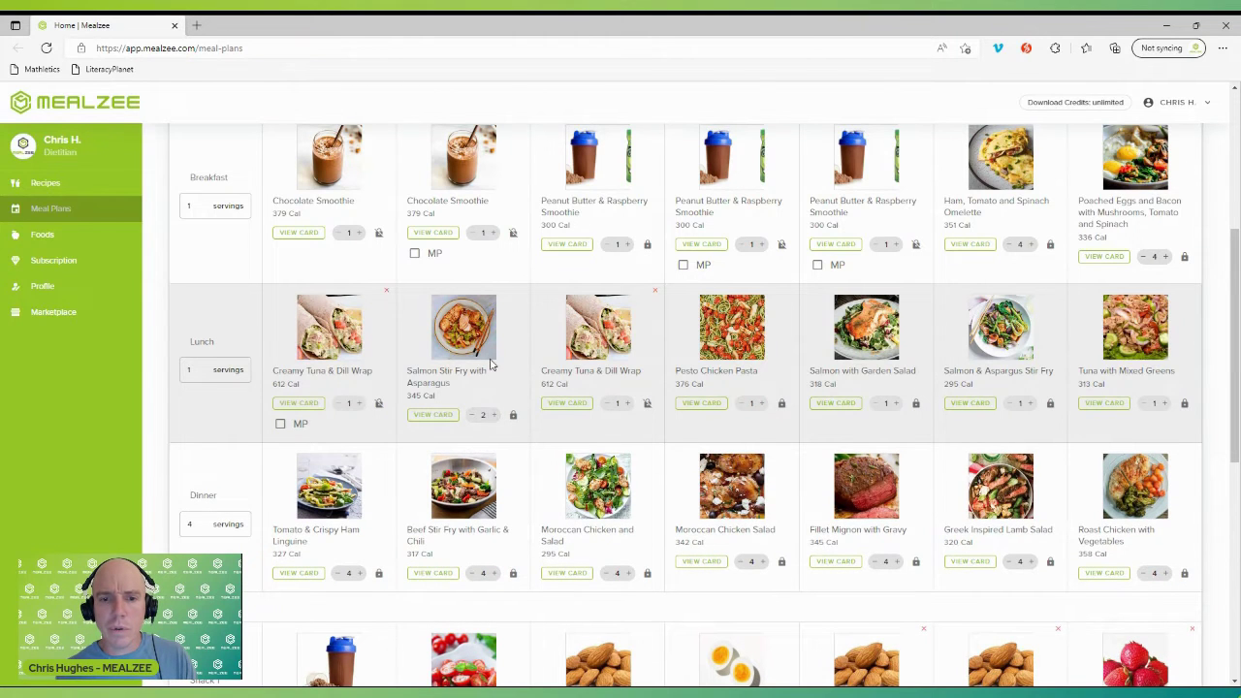
# Step: Unlock and remove the Salmon Stir Fry from Tuesday's lunch
pyautogui.click(513, 415)
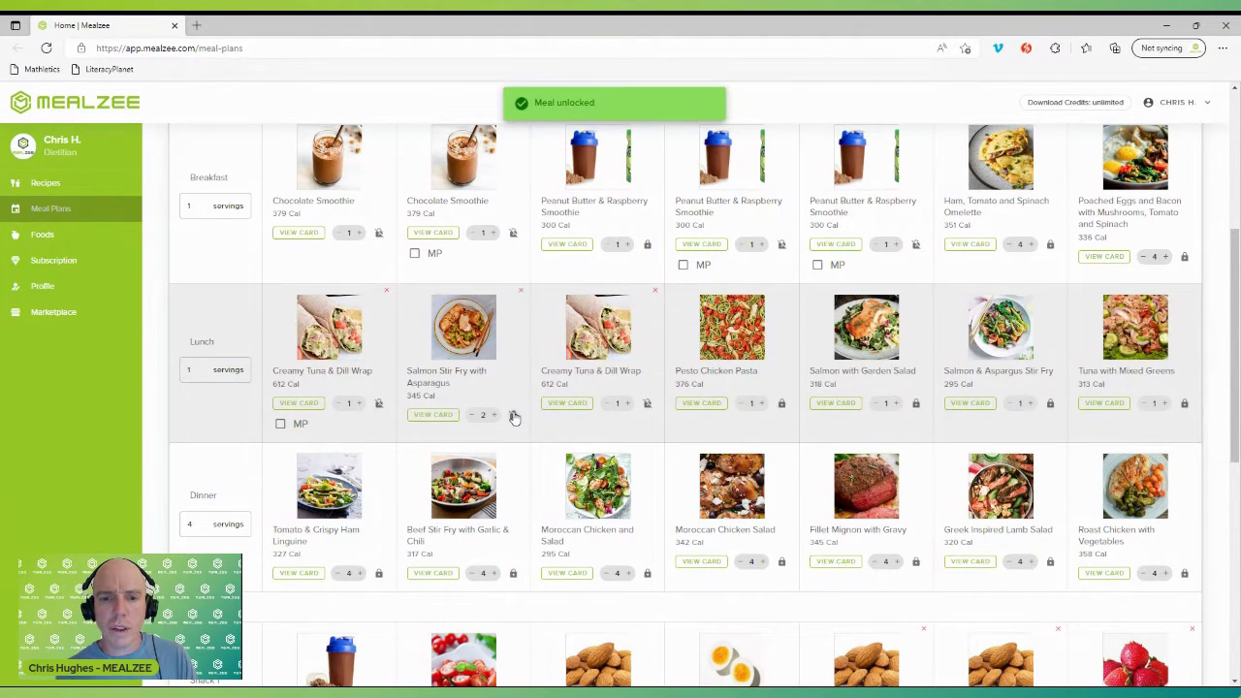
pyautogui.click(521, 290)
pyautogui.click(543, 410)
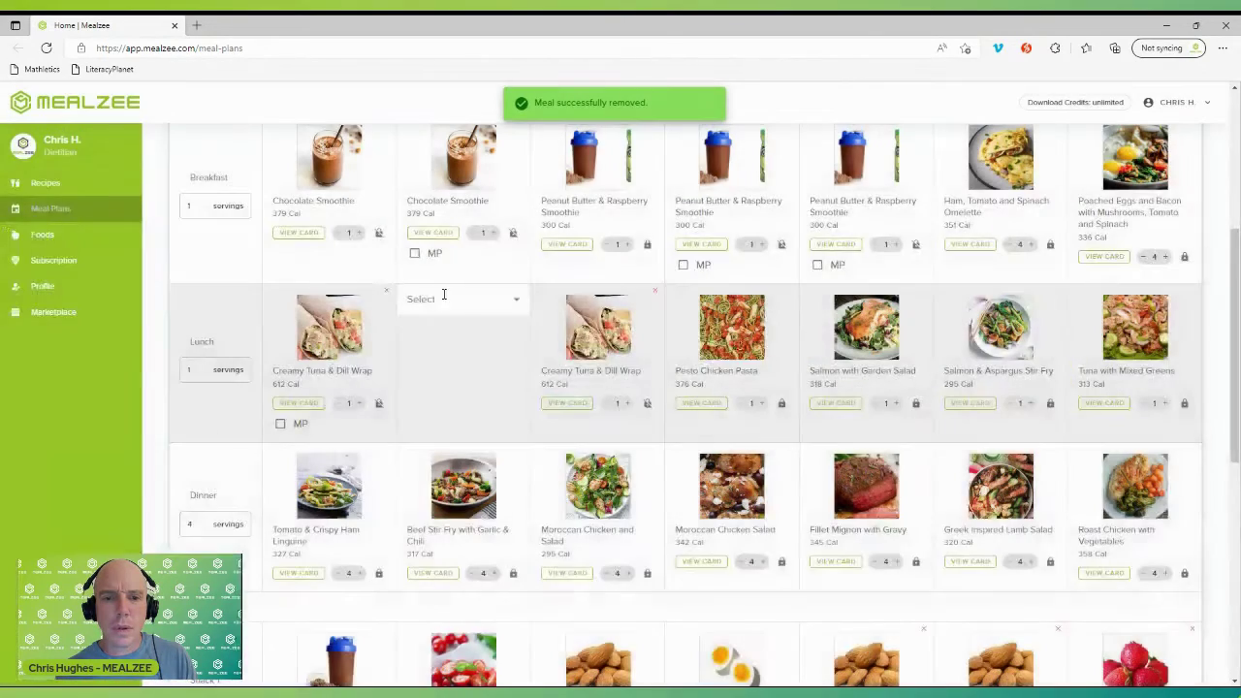
# Step: Replace the 'wrap' search with 'sand' and add the Avocado & Spinach Sandwich to Tuesday's lunch
pyautogui.click(450, 310)
pyautogui.click(452, 340)
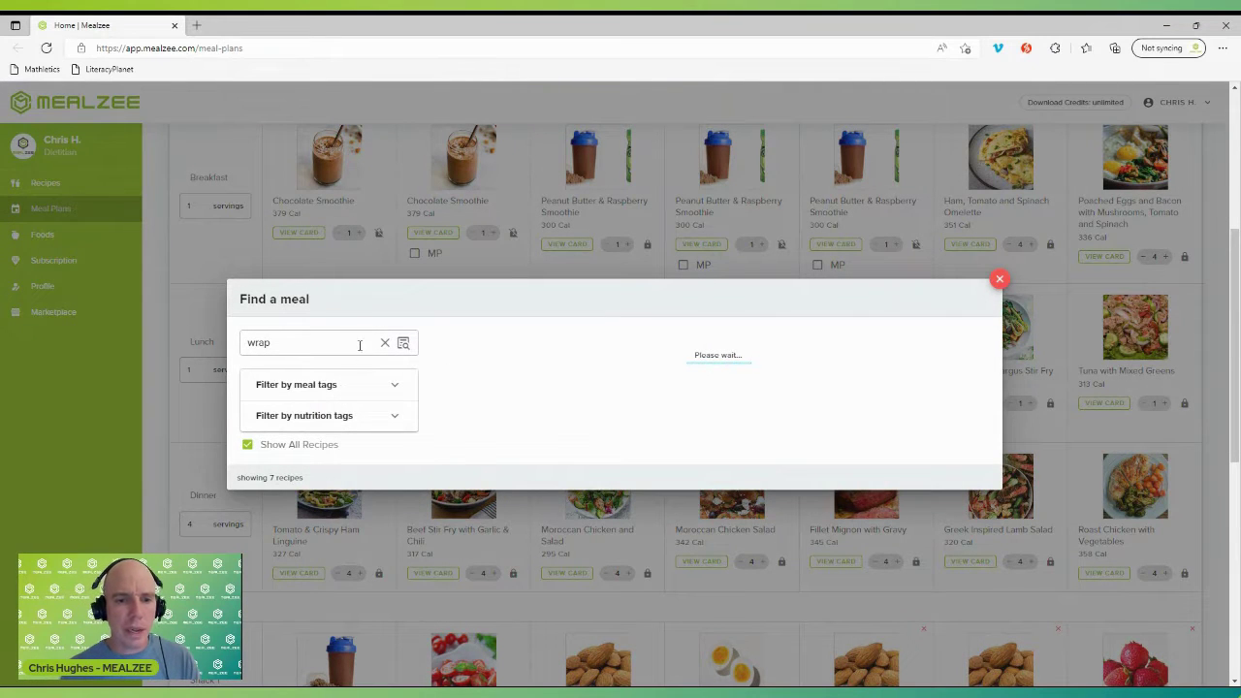
pyautogui.click(388, 334)
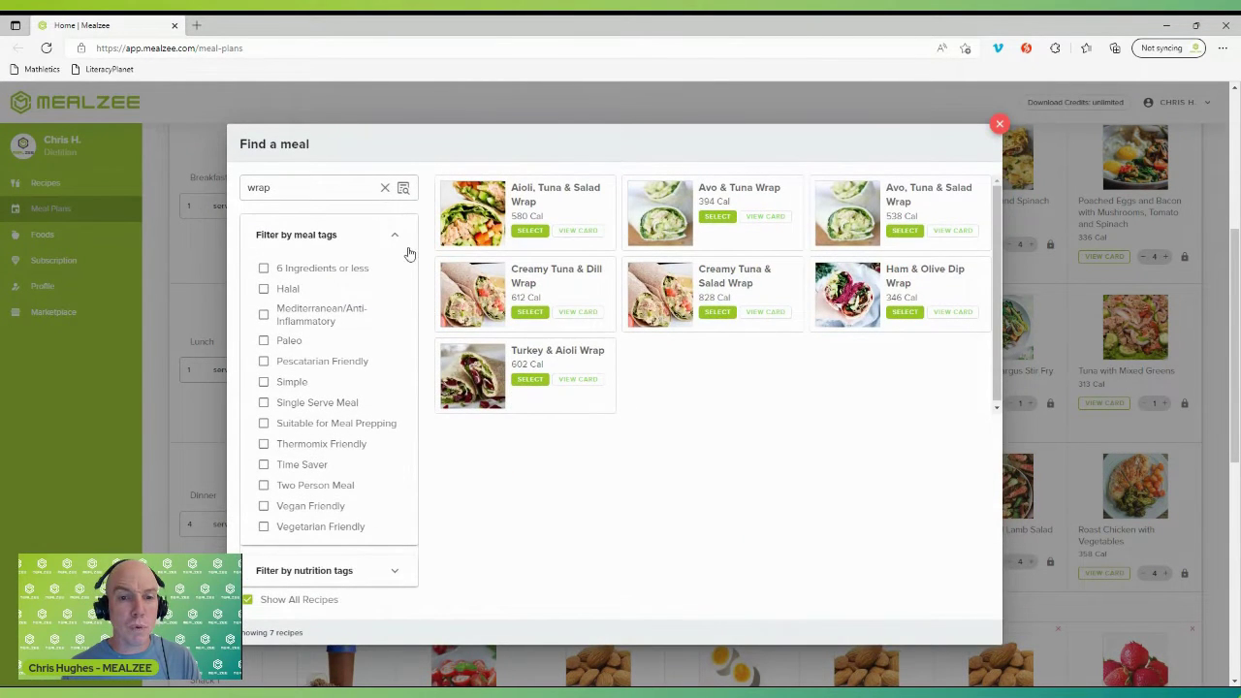
pyautogui.click(395, 235)
pyautogui.click(325, 288)
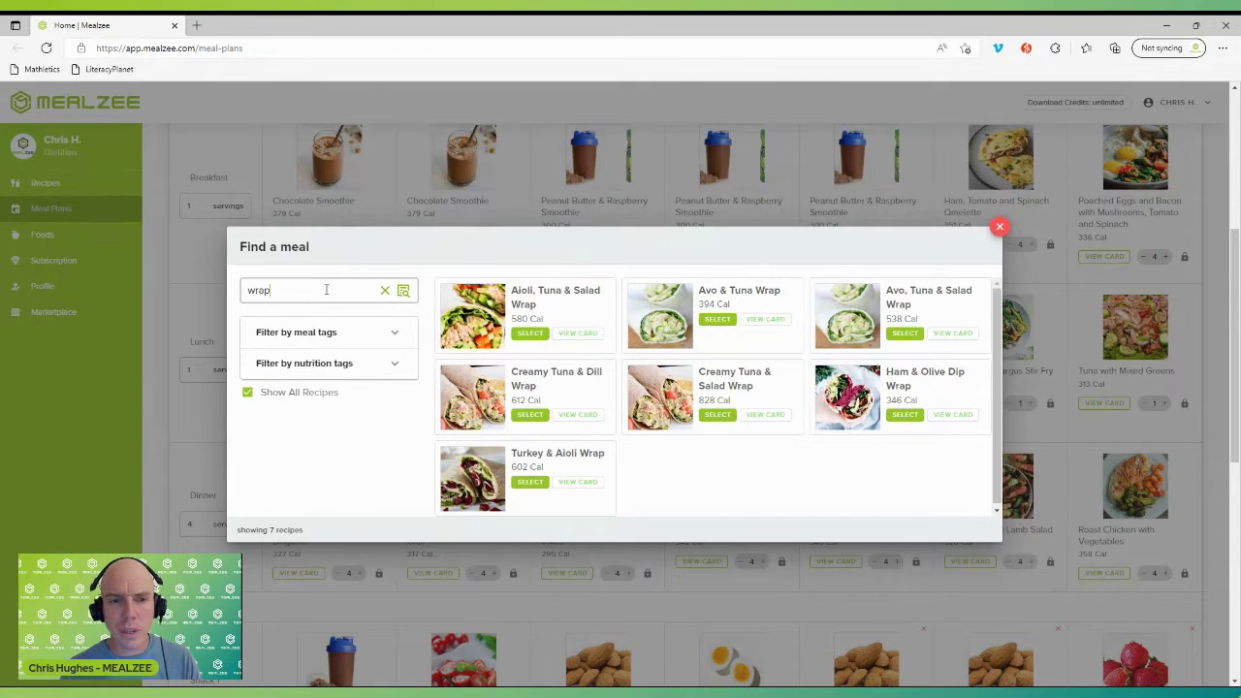
pyautogui.hotkey('ctrl', 'a')
pyautogui.press('BackSpace')
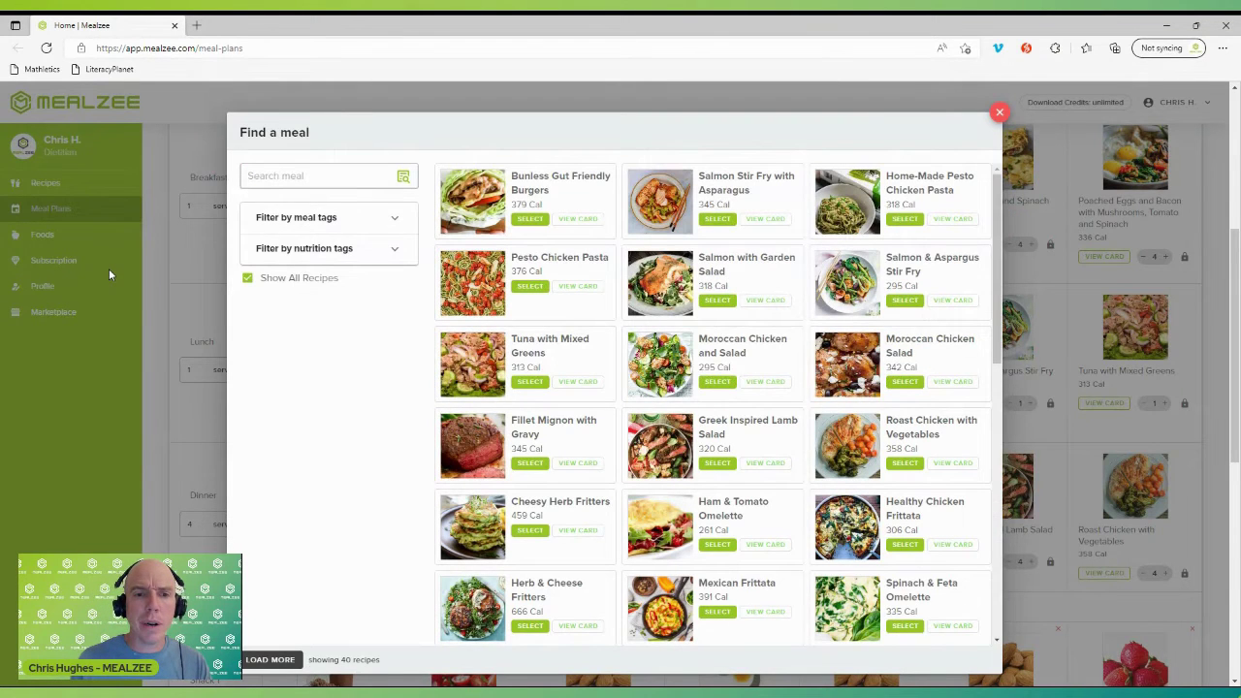
pyautogui.write('sand')
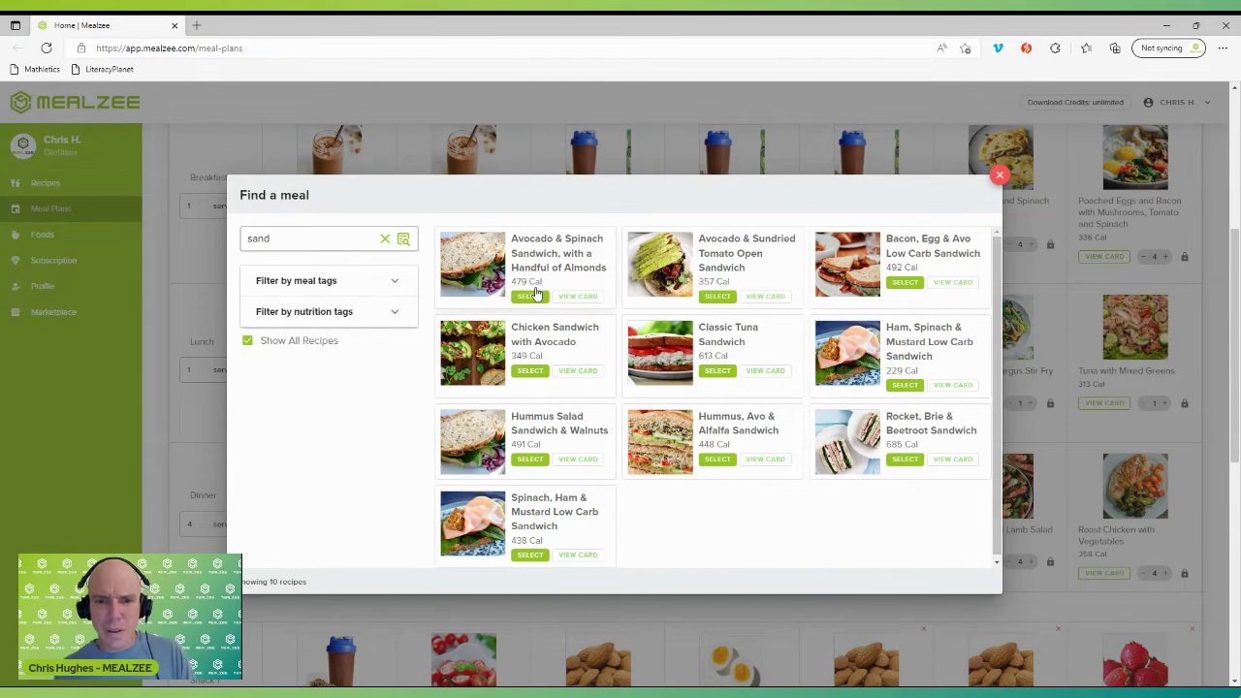
pyautogui.click(575, 296)
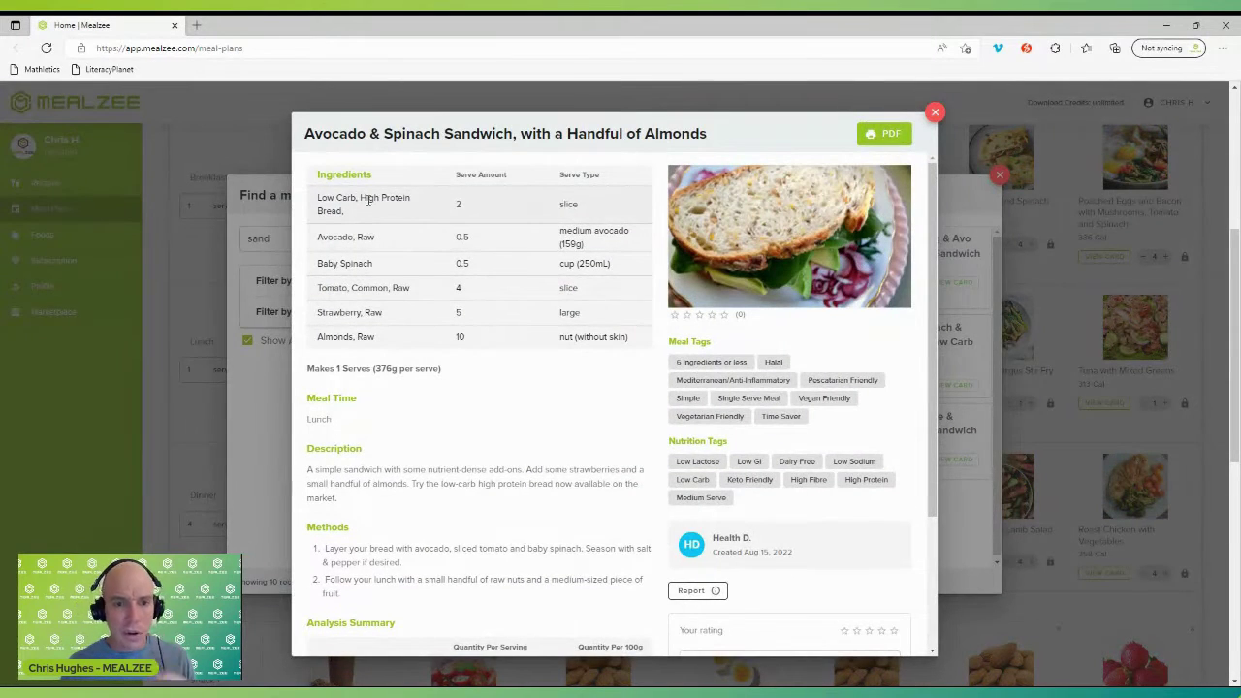
pyautogui.click(935, 114)
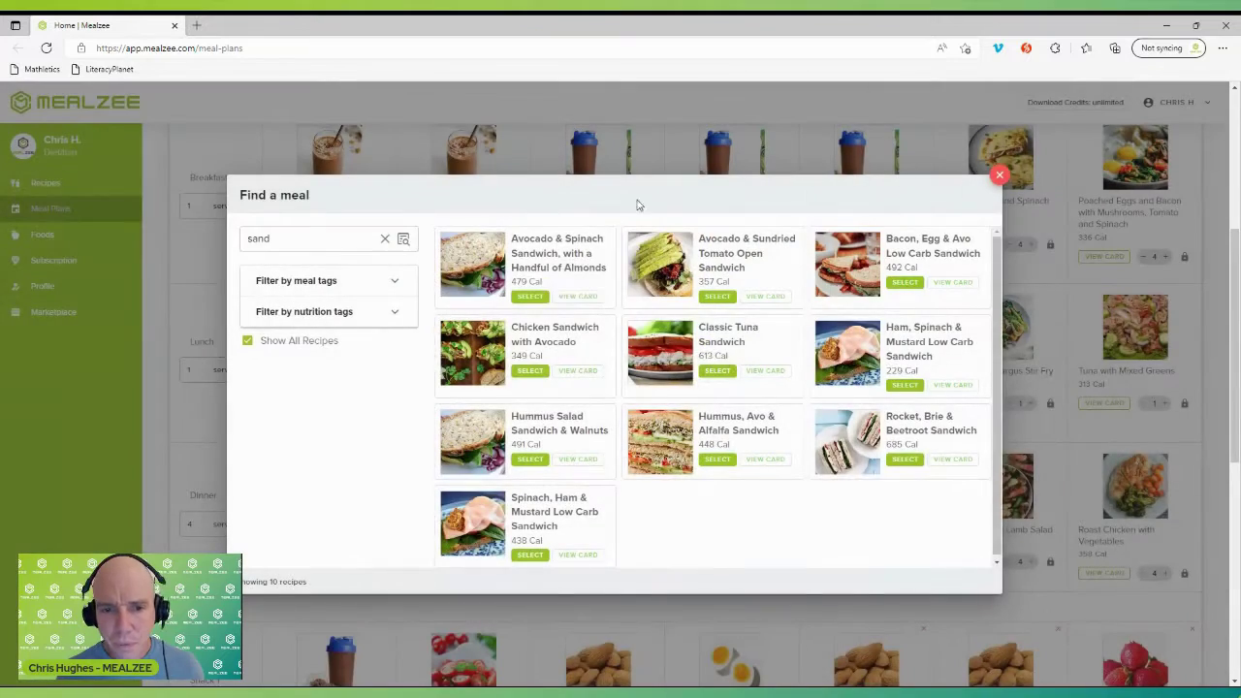
pyautogui.click(531, 299)
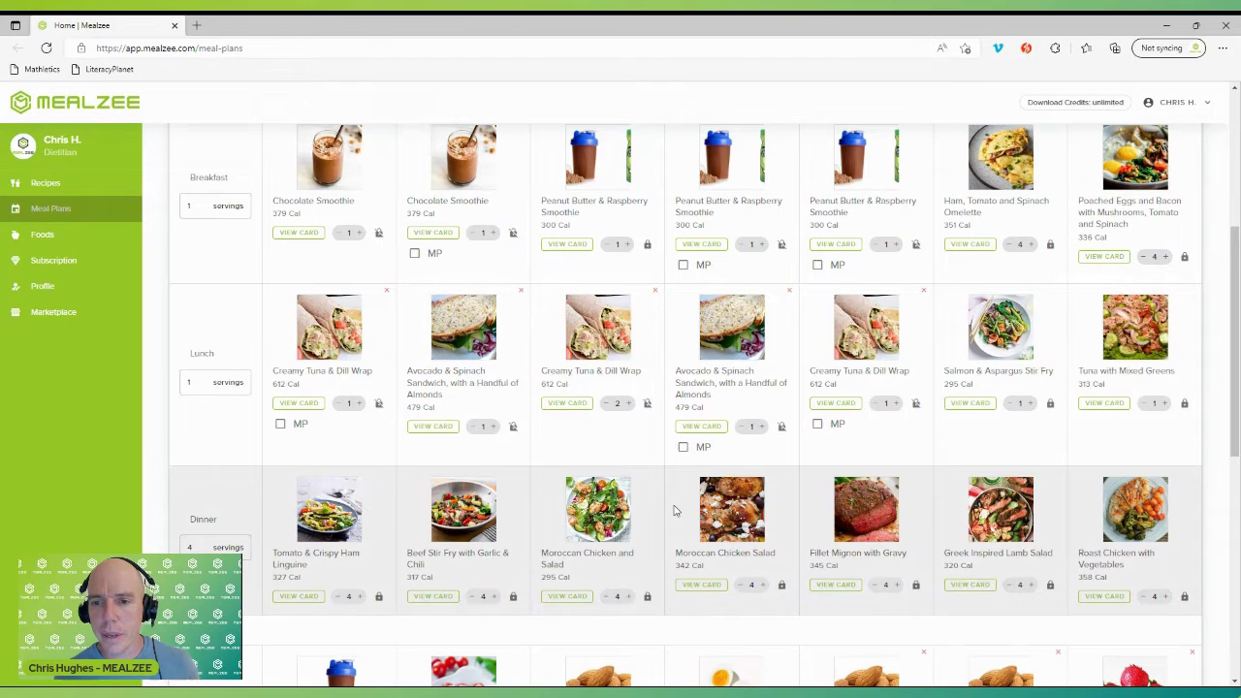
pyautogui.scroll(-5, 671, 514)
pyautogui.scroll(-2, 859, 613)
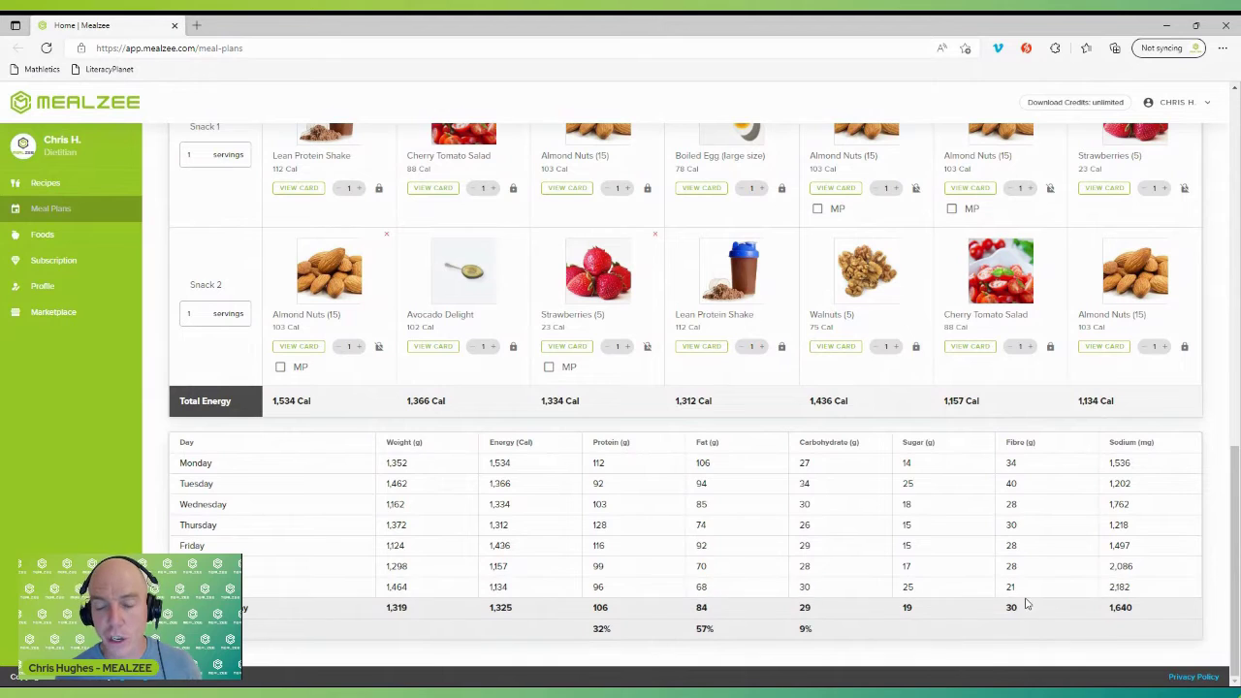
pyautogui.scroll(3, 1018, 598)
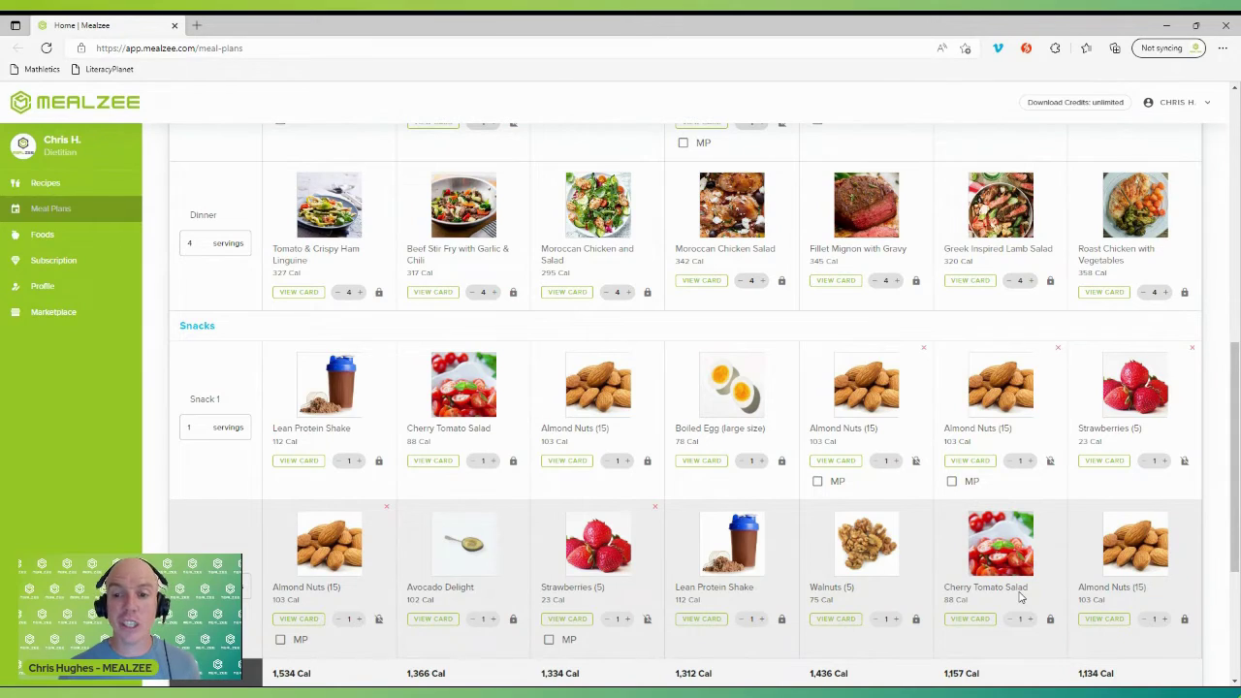
pyautogui.scroll(4, 1027, 593)
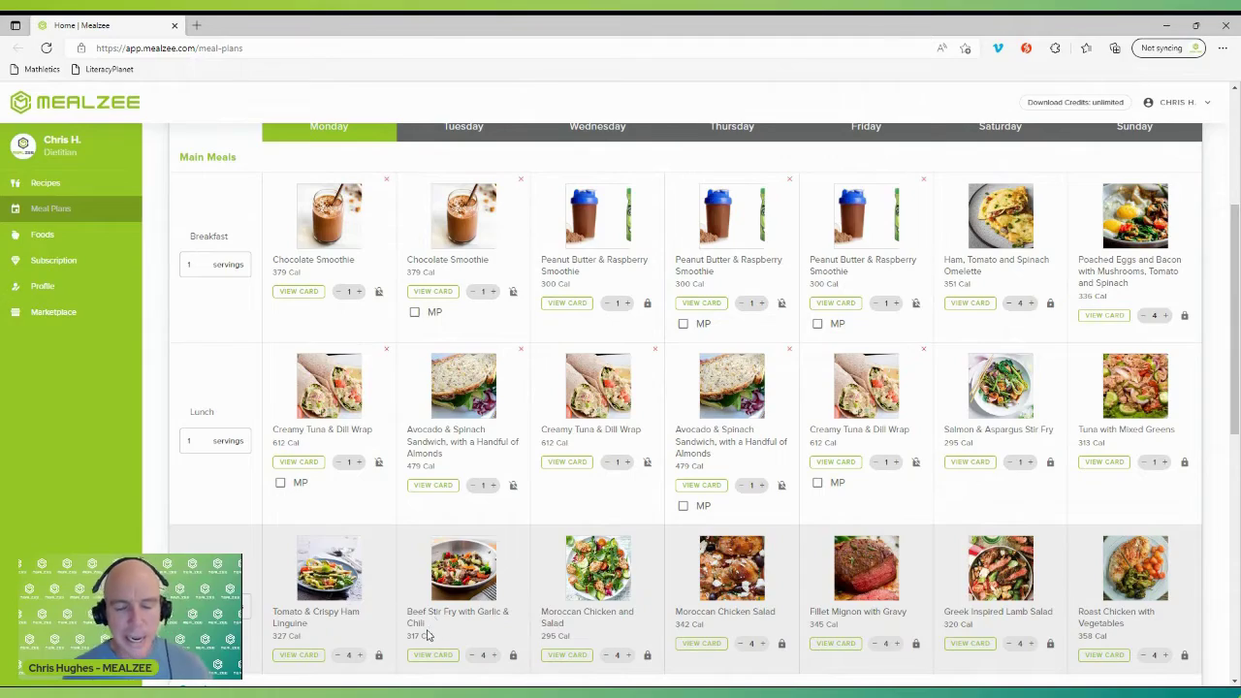
pyautogui.scroll(-1, 427, 640)
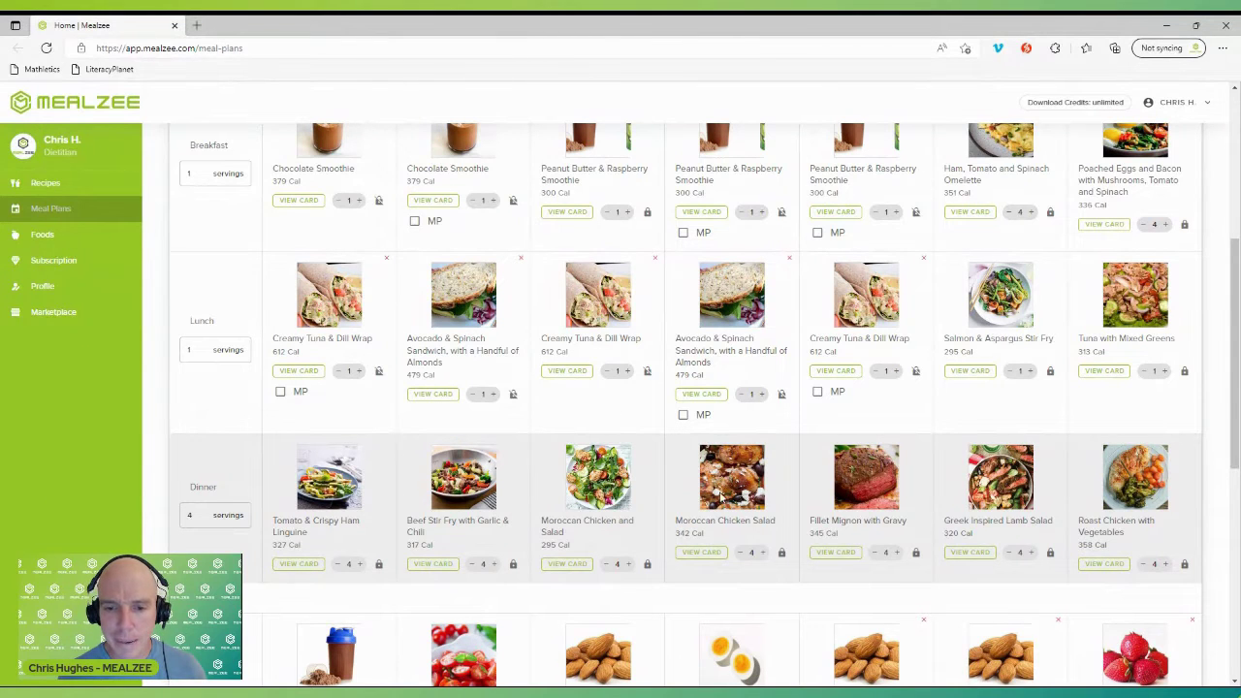
# Step: Unlock and remove the Moroccan Chicken Salad from Thursday's dinner
pyautogui.click(782, 553)
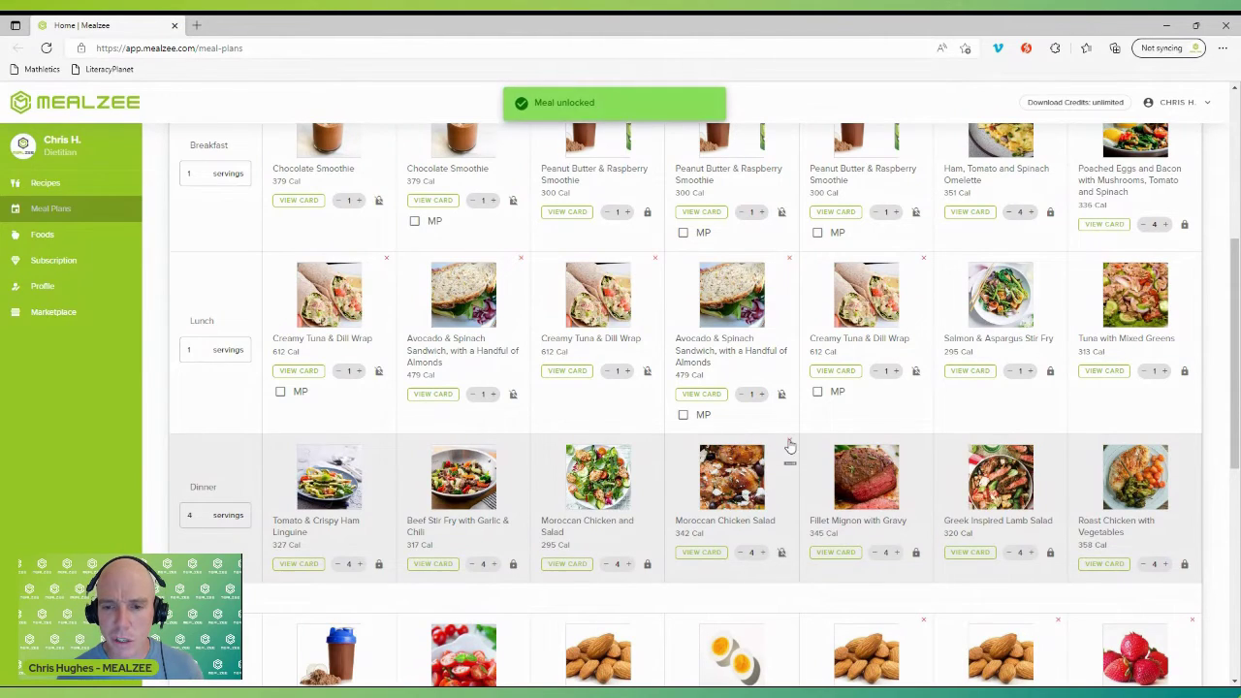
pyautogui.click(788, 441)
pyautogui.click(554, 421)
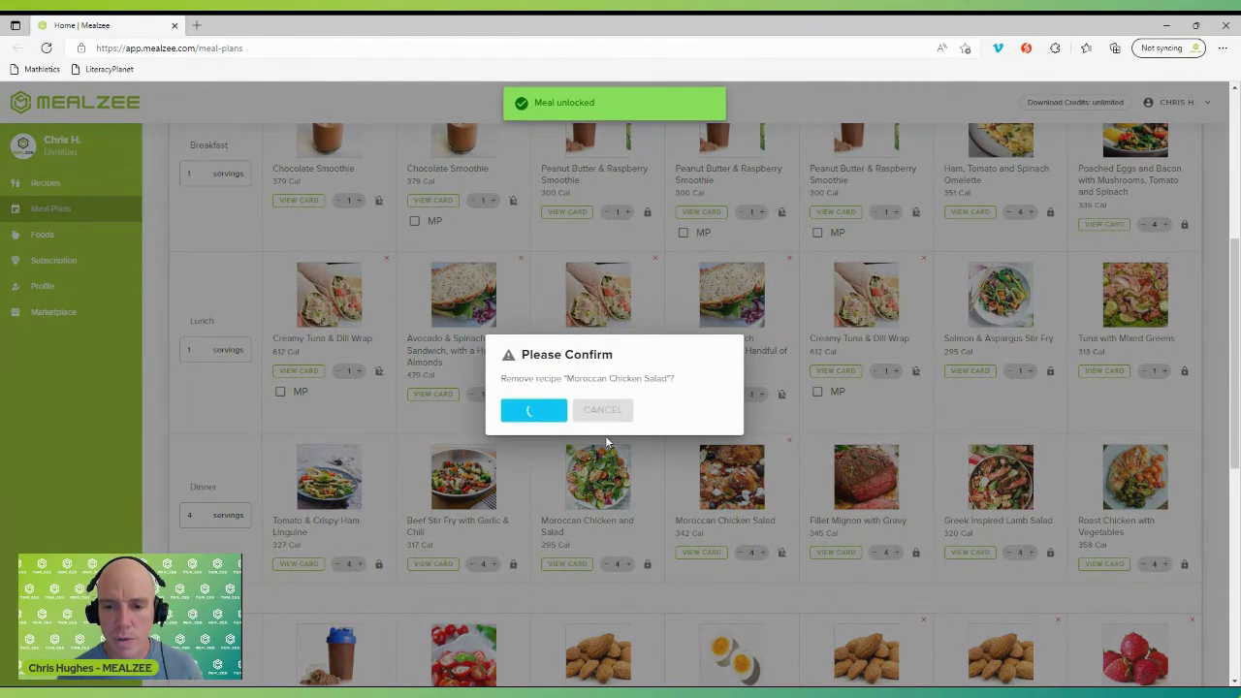
# Step: Clear the recipe search and add BBQ Salmon & Salad as Thursday's dinner
pyautogui.click(755, 462)
pyautogui.click(713, 486)
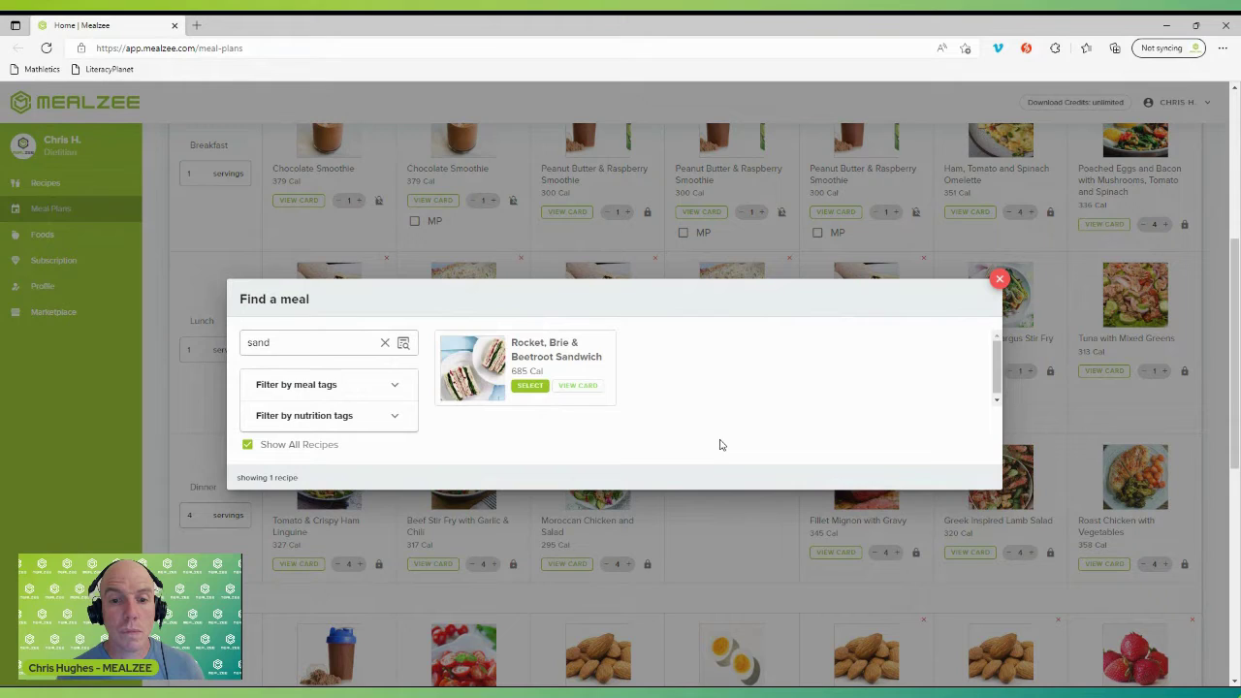
pyautogui.click(385, 343)
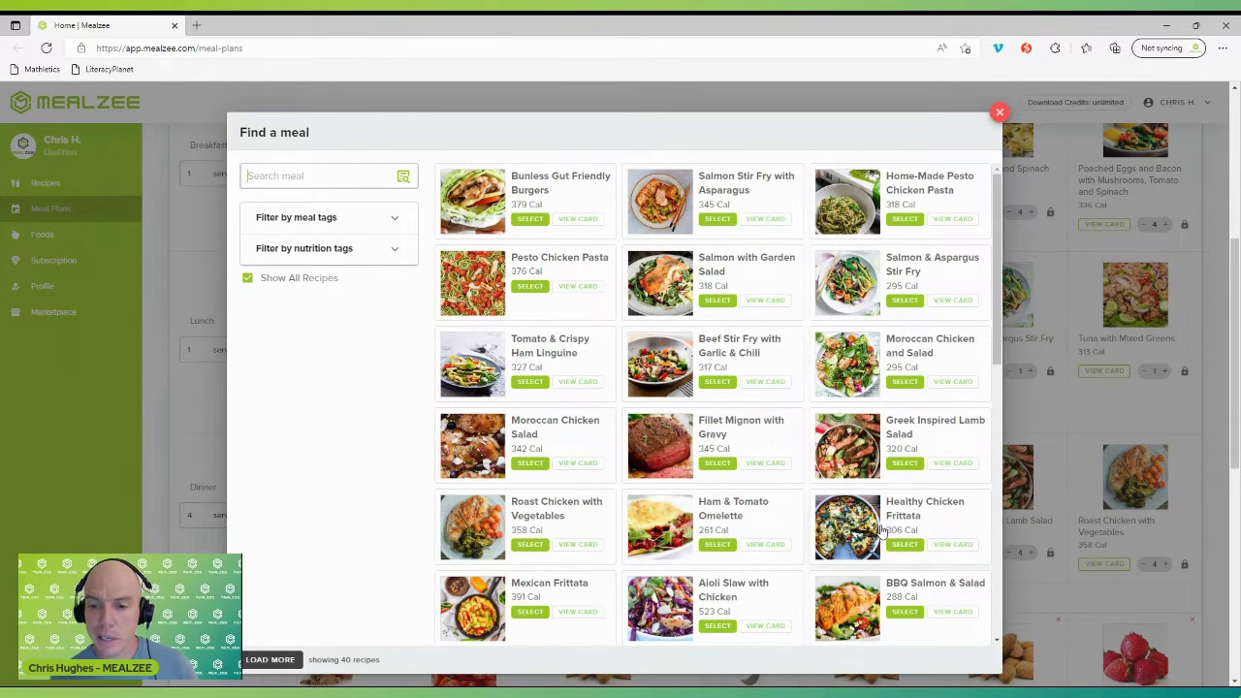
pyautogui.scroll(-2, 884, 531)
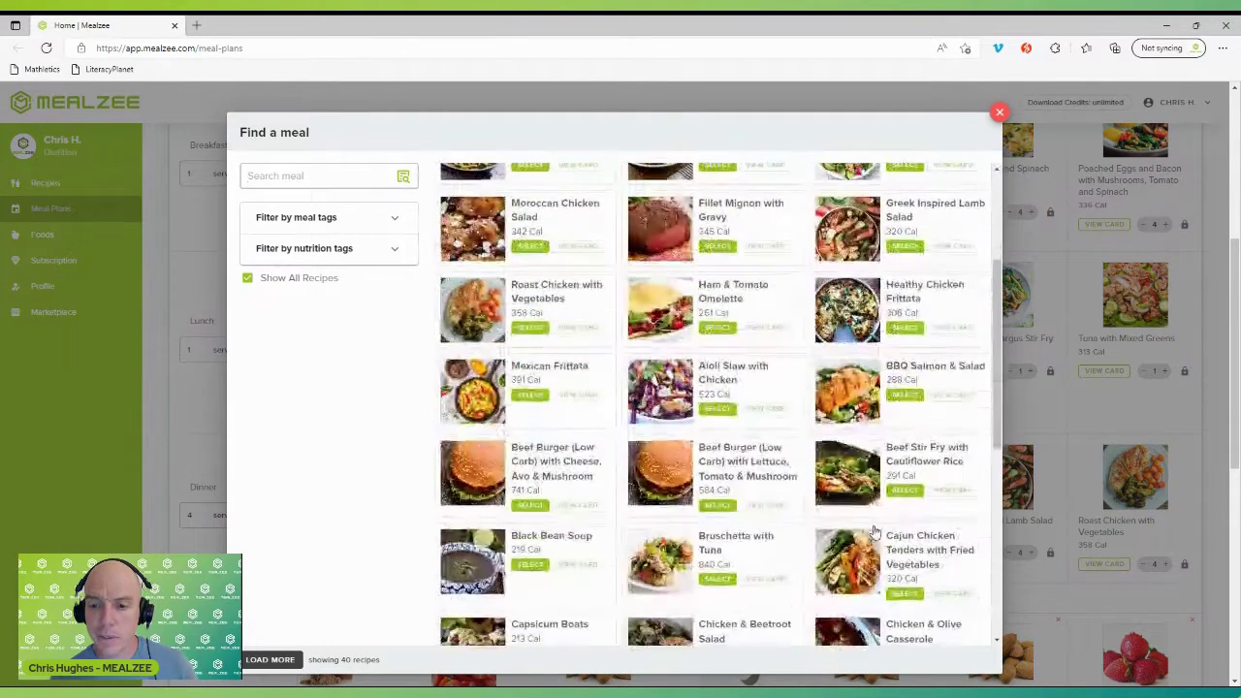
pyautogui.click(904, 395)
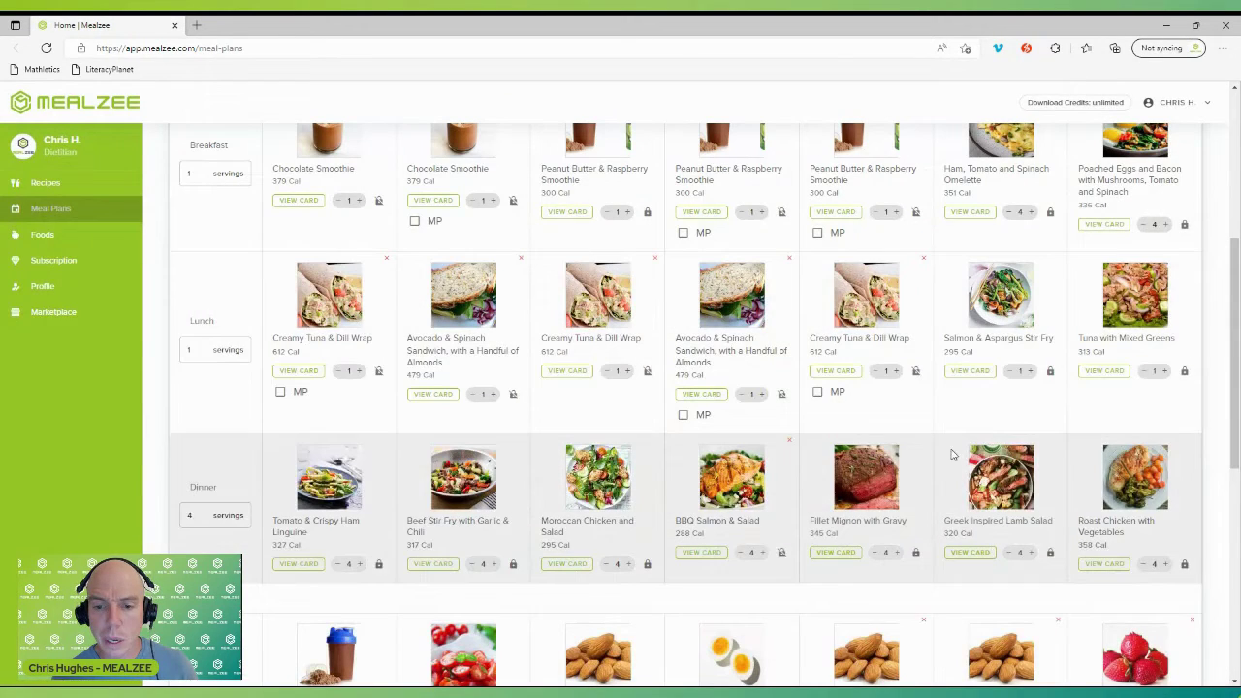
pyautogui.scroll(-1, 881, 512)
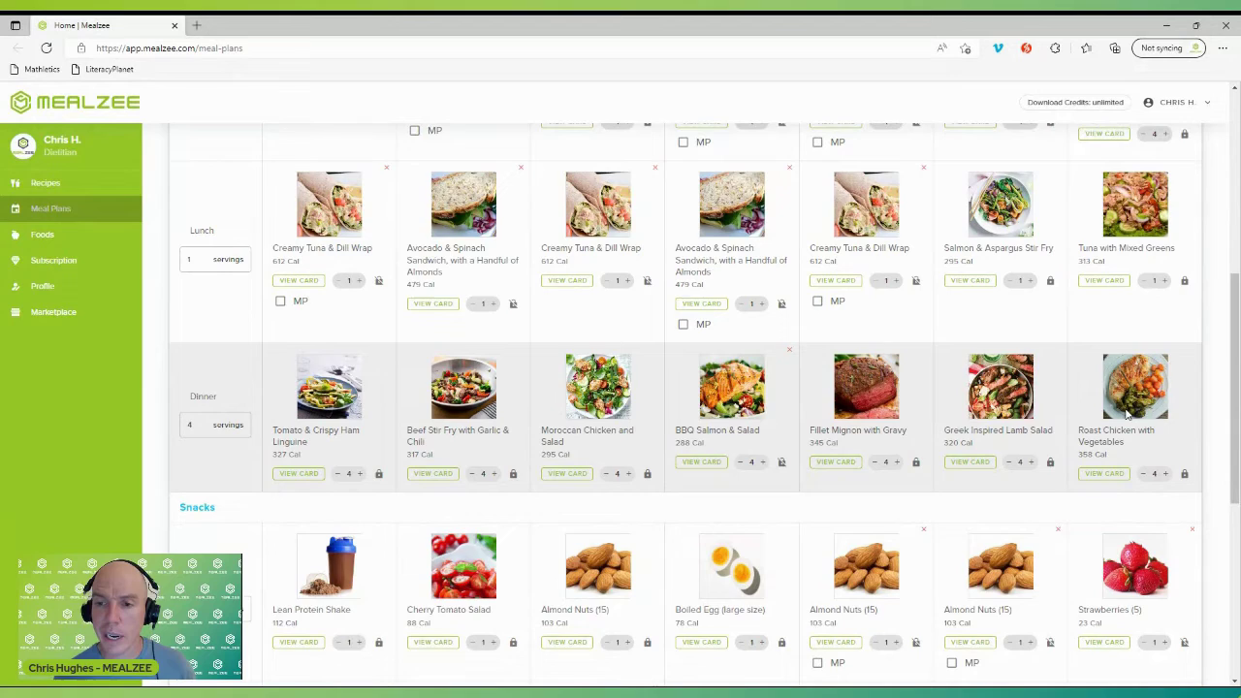
pyautogui.scroll(2, 1045, 400)
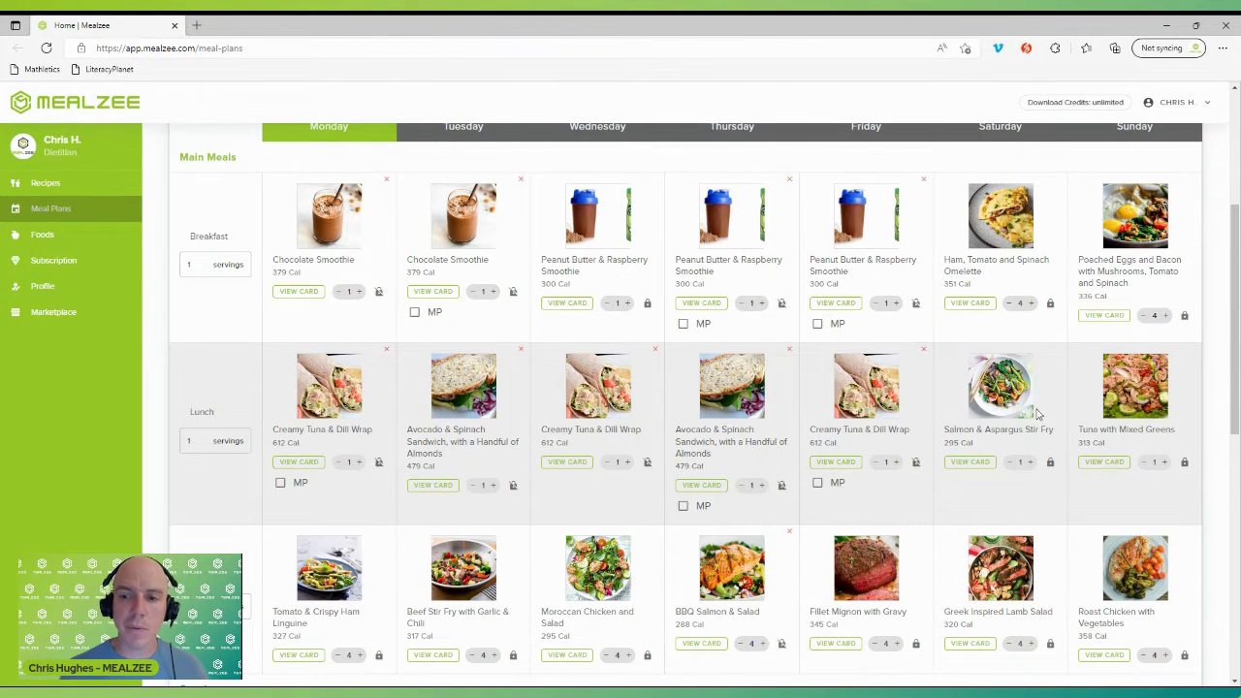
# Step: Unlock and remove the Salmon & Asparagus Stir Fry from Saturday's lunch
pyautogui.click(1050, 461)
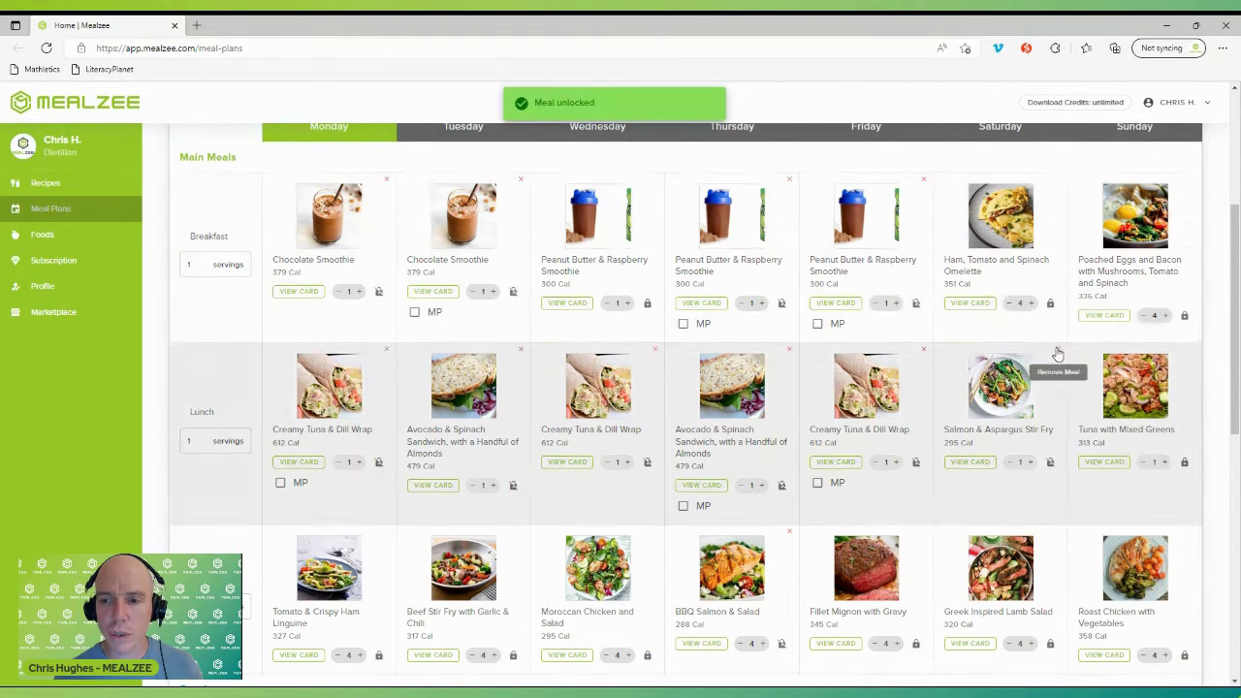
pyautogui.click(1057, 348)
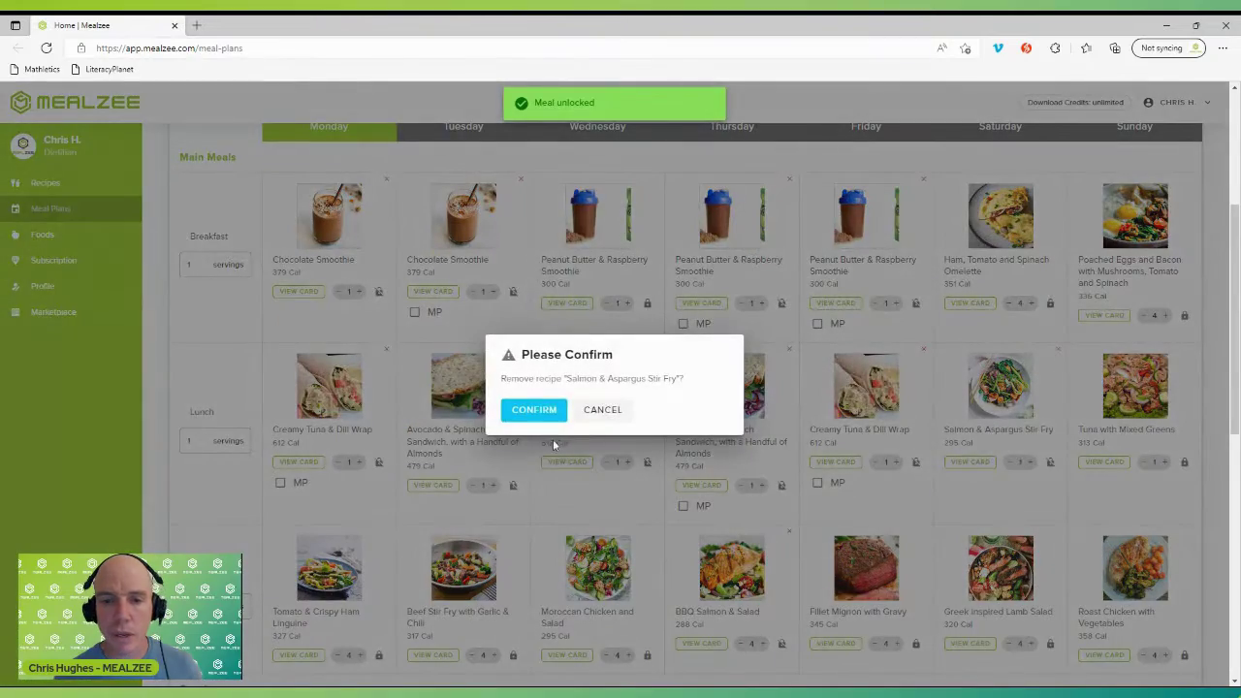
pyautogui.click(534, 409)
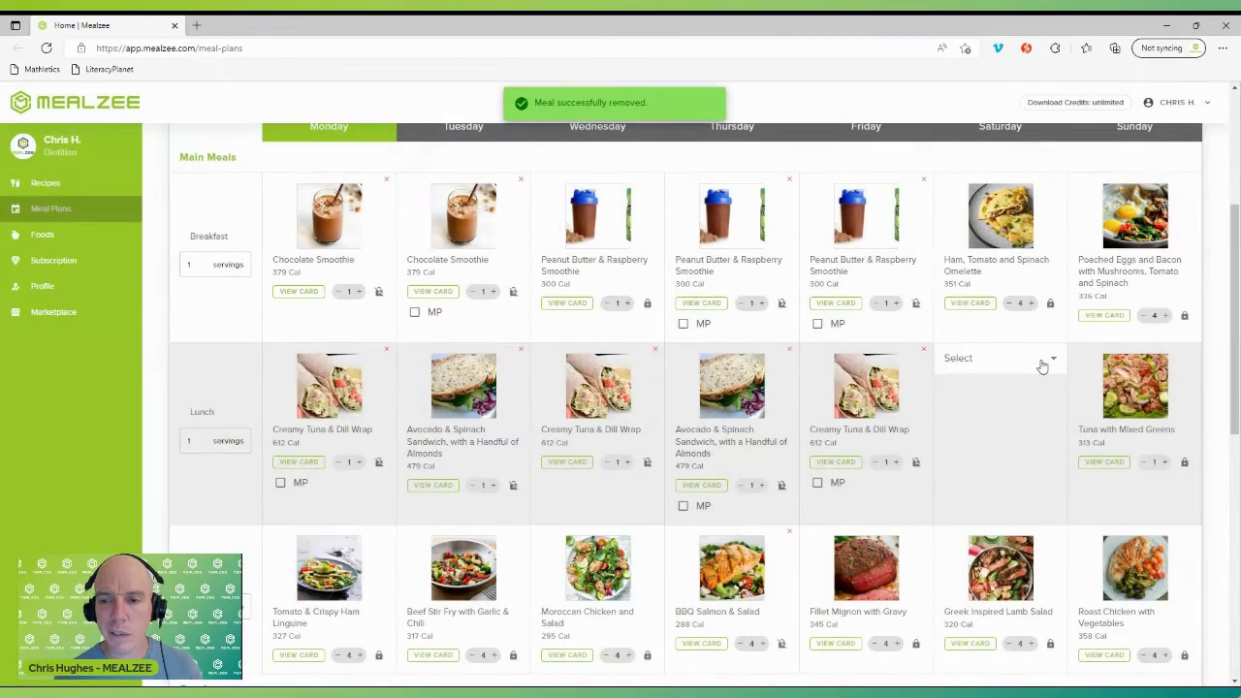
# Step: Search 'sand' and add the Avocado & Sundried Tomato Open Sandwich (357 Cal) to Saturday's lunch
pyautogui.click(1034, 368)
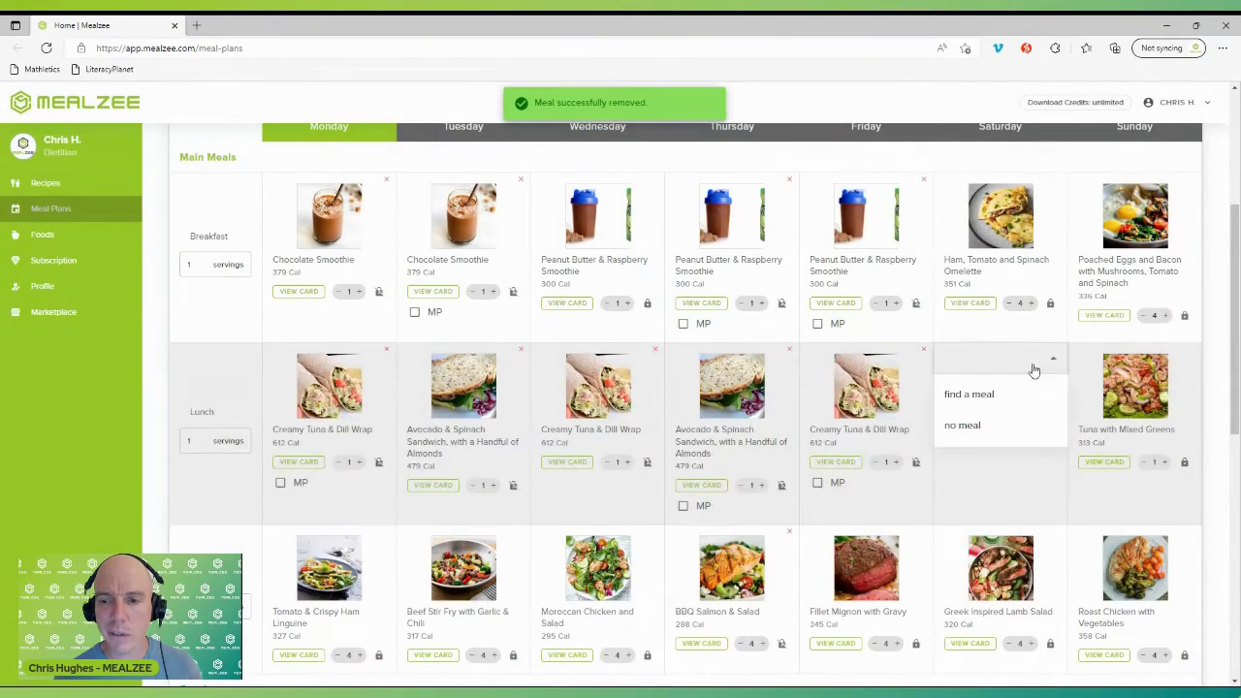
pyautogui.click(989, 394)
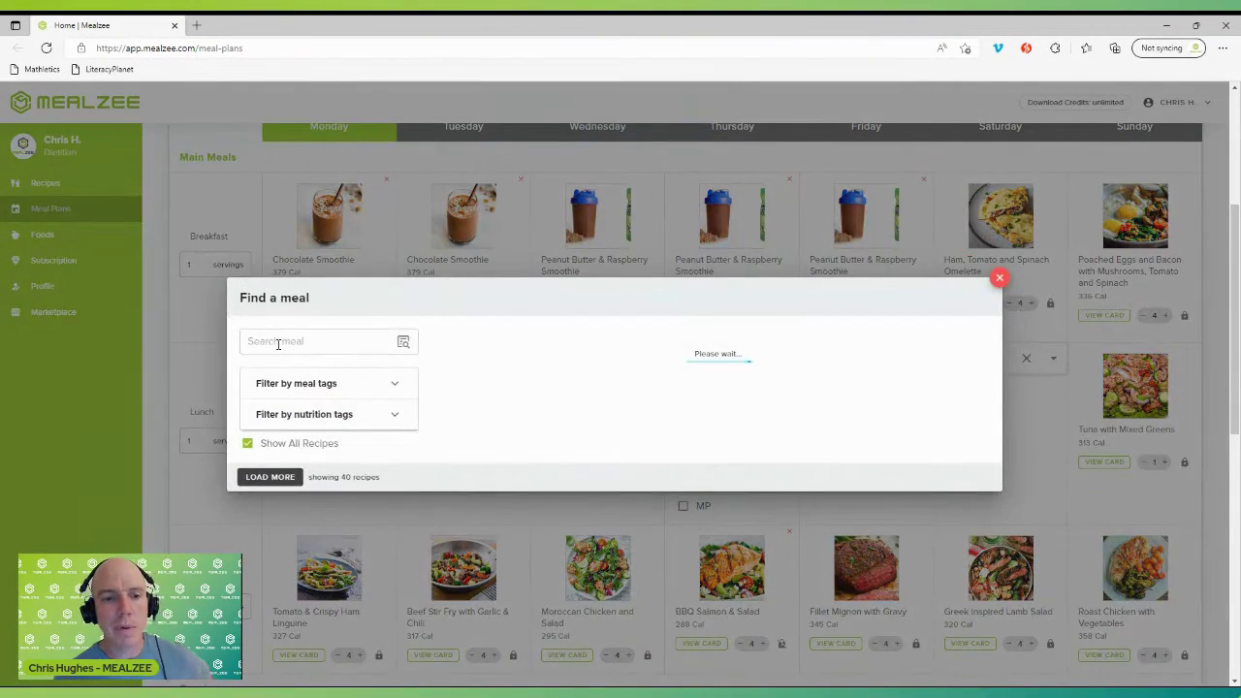
pyautogui.click(278, 344)
pyautogui.write('san')
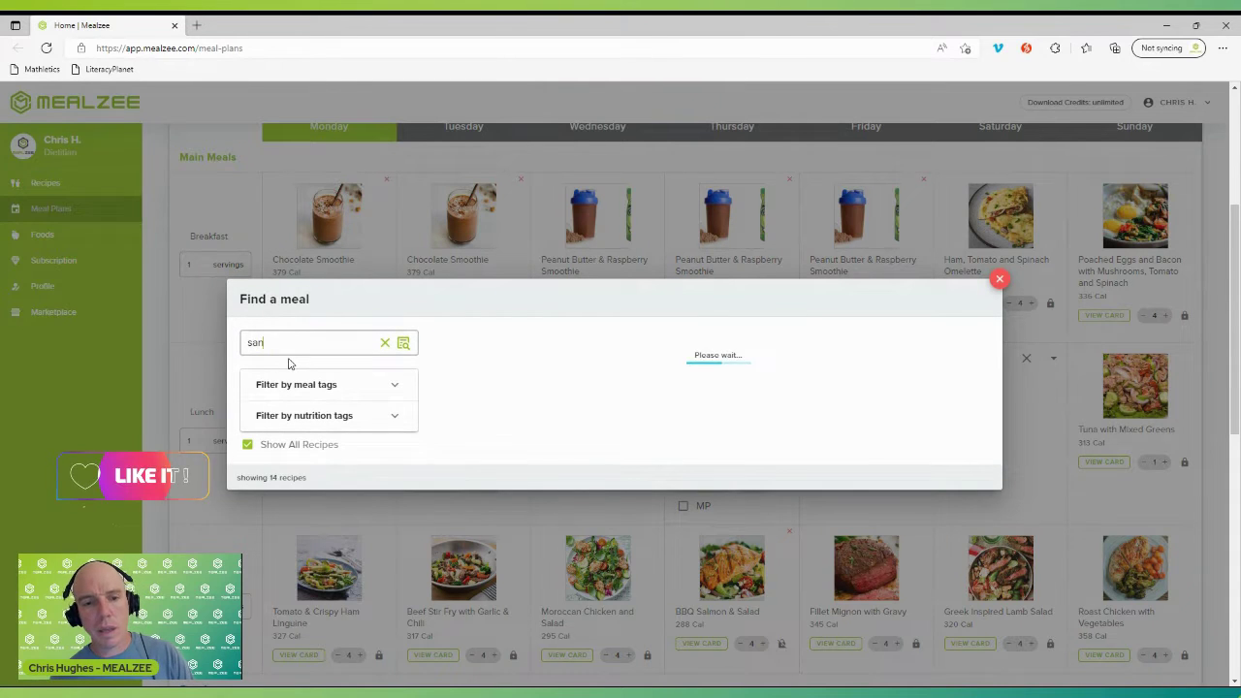
pyautogui.write('d')
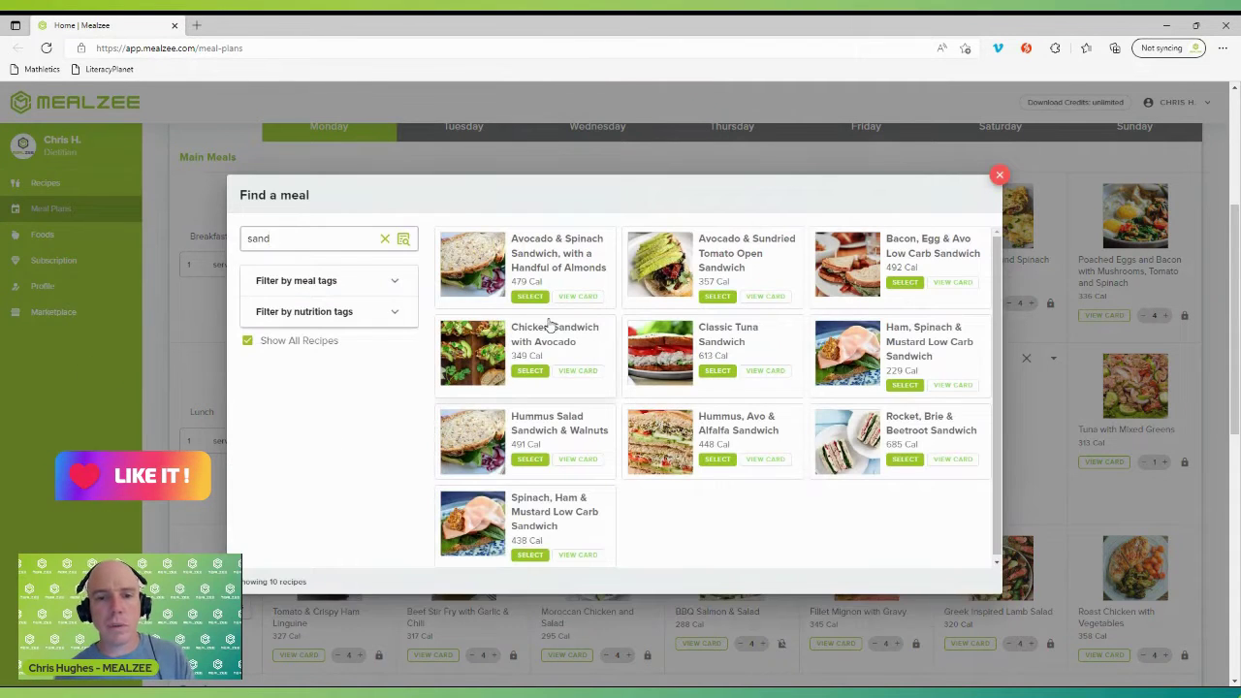
pyautogui.click(729, 301)
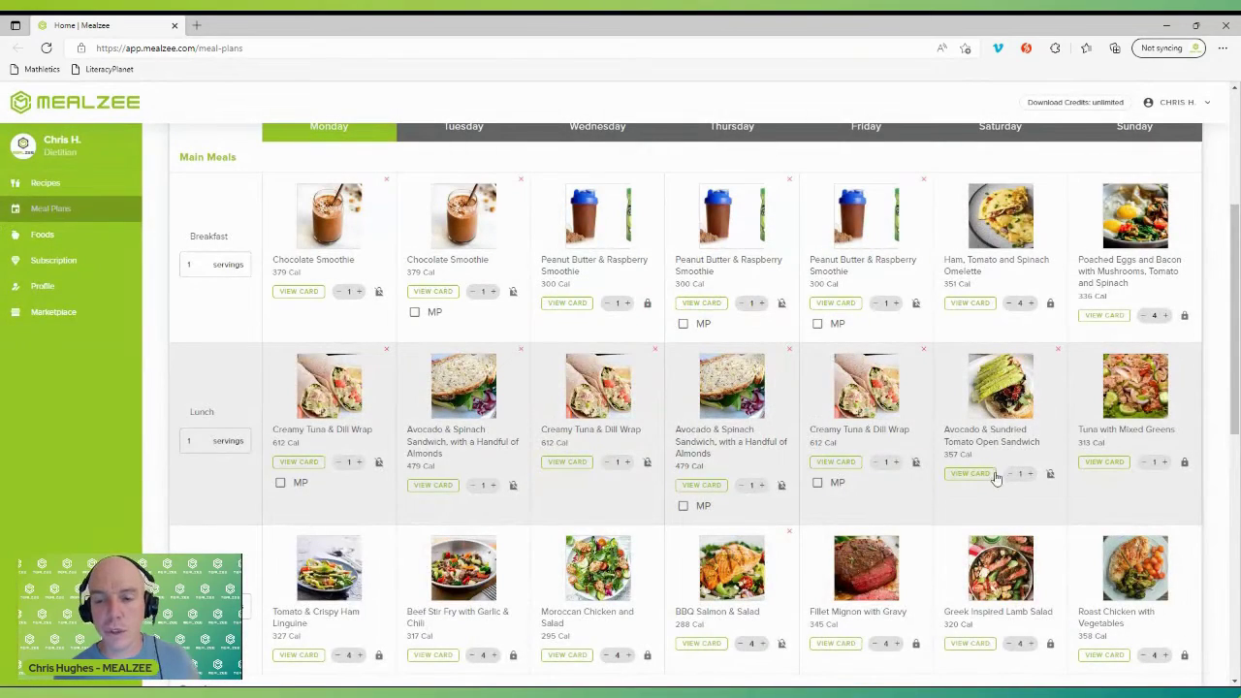
pyautogui.scroll(-1, 969, 477)
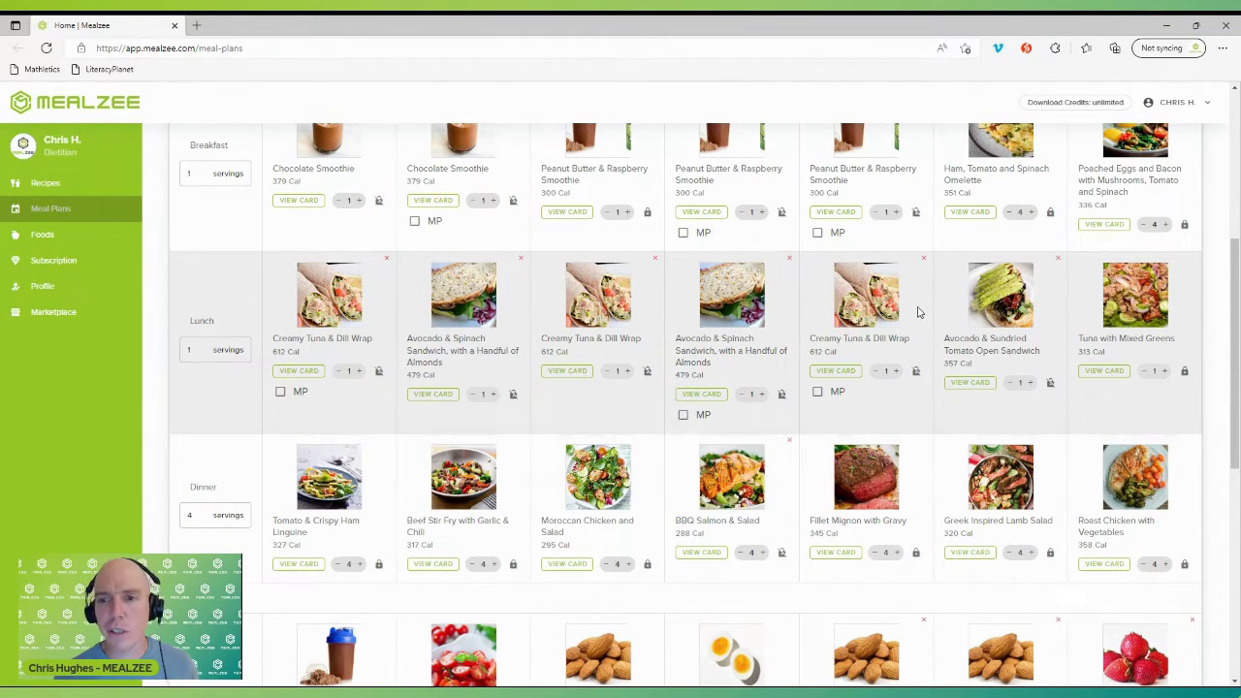
pyautogui.scroll(3, 919, 313)
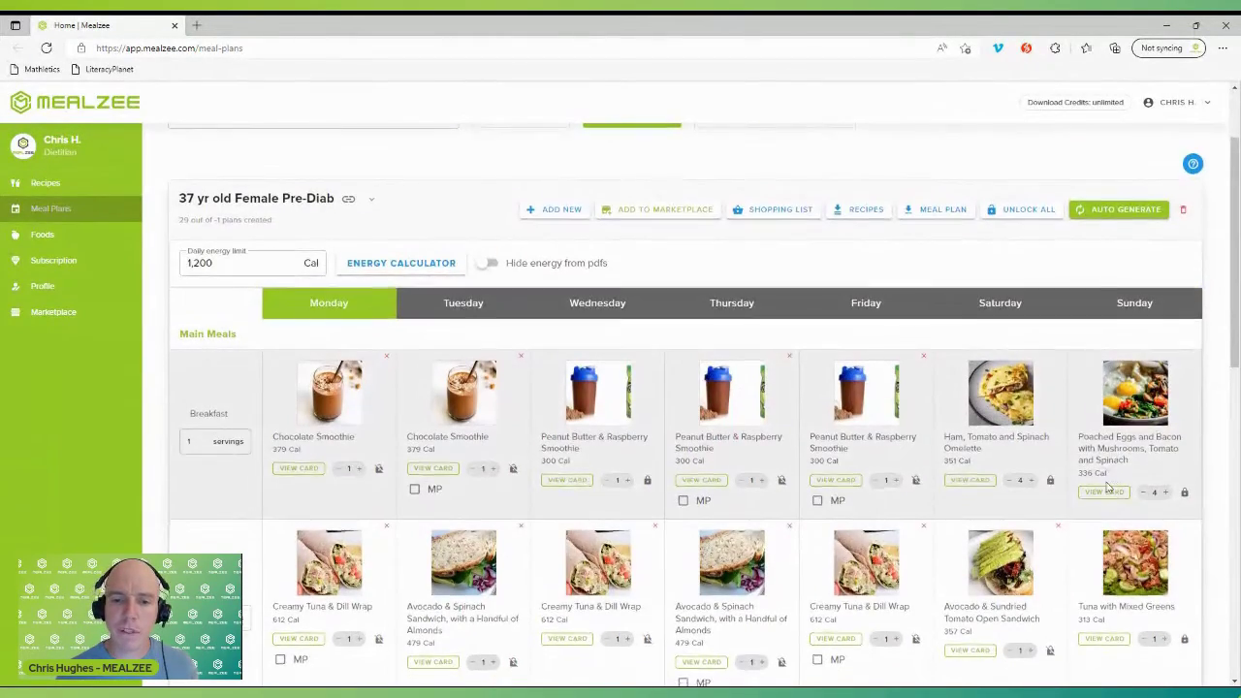
pyautogui.scroll(-6, 1108, 487)
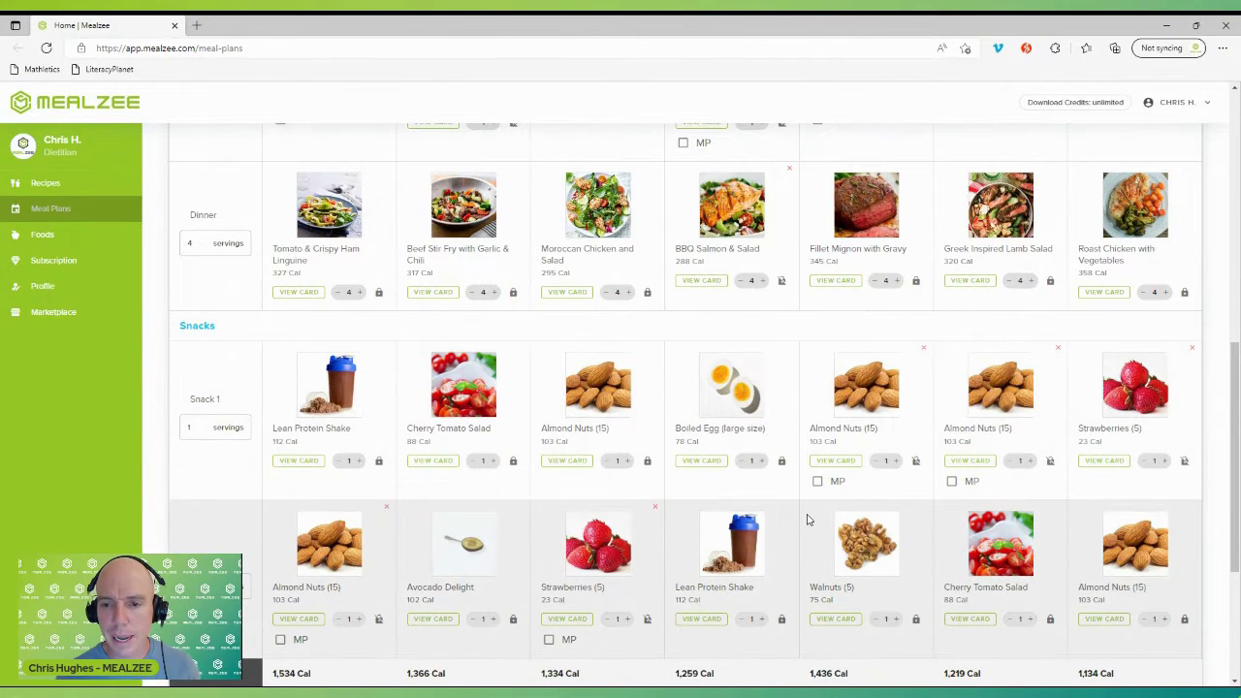
pyautogui.scroll(-3, 802, 572)
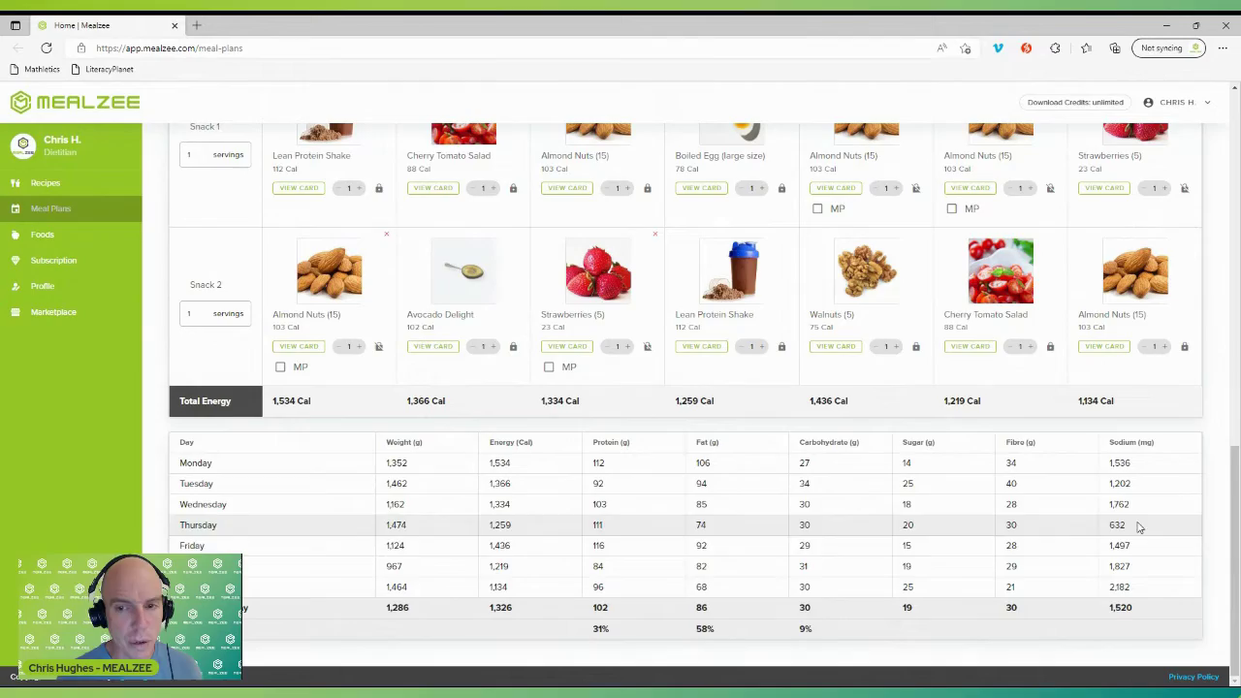
pyautogui.scroll(5, 762, 471)
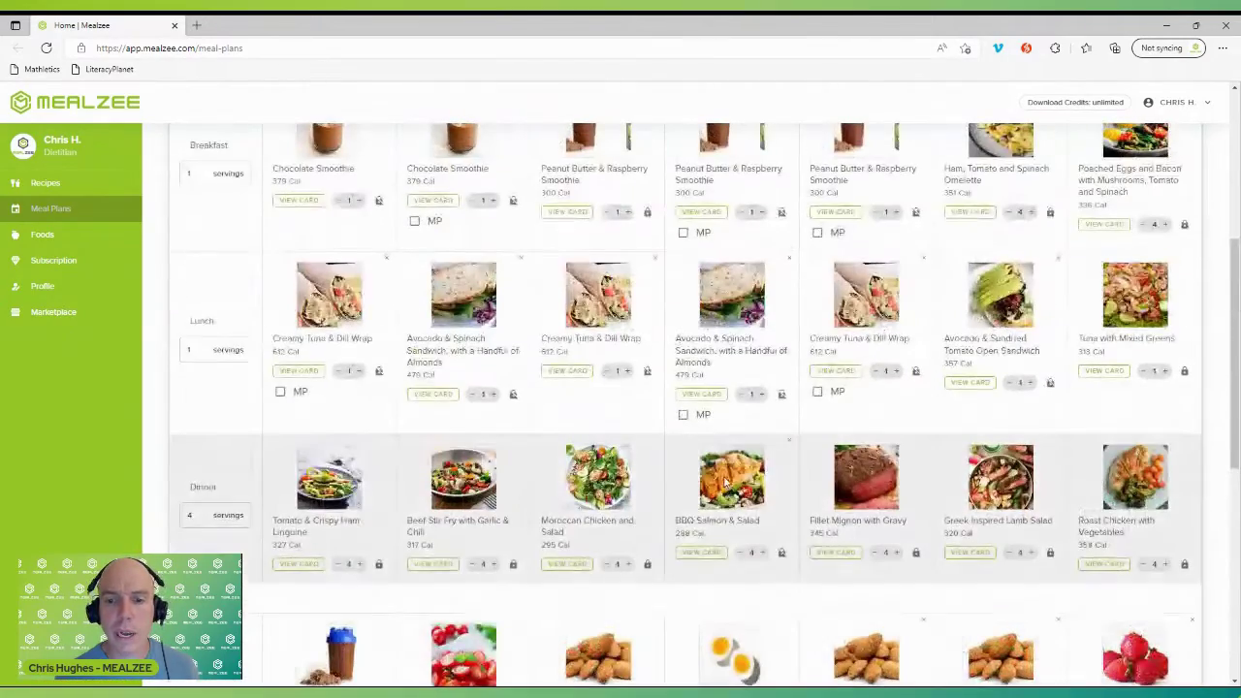
pyautogui.scroll(3, 726, 482)
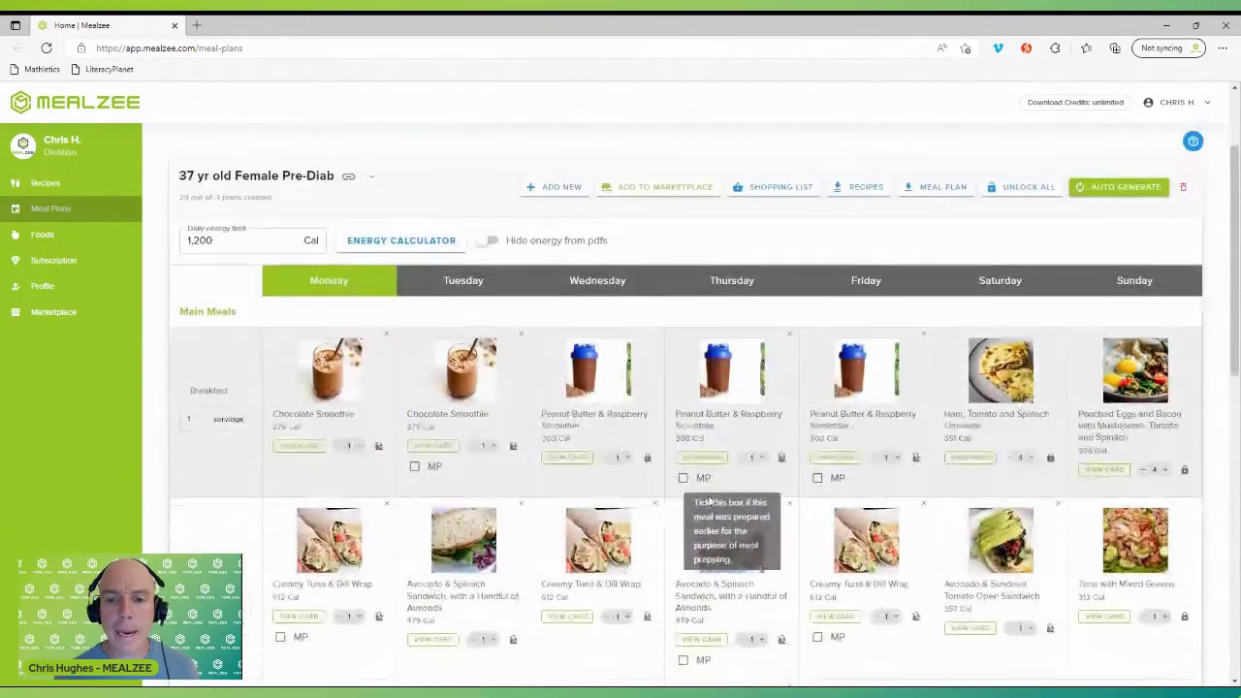
pyautogui.scroll(-5, 717, 466)
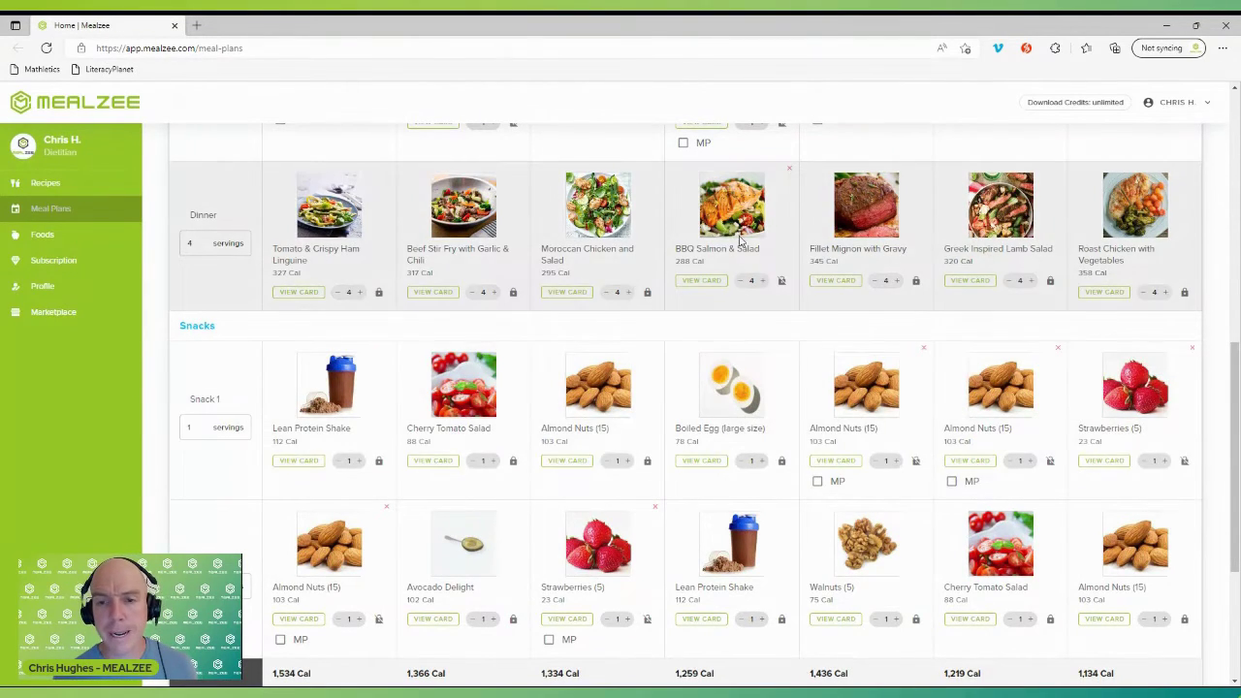
pyautogui.scroll(3, 717, 386)
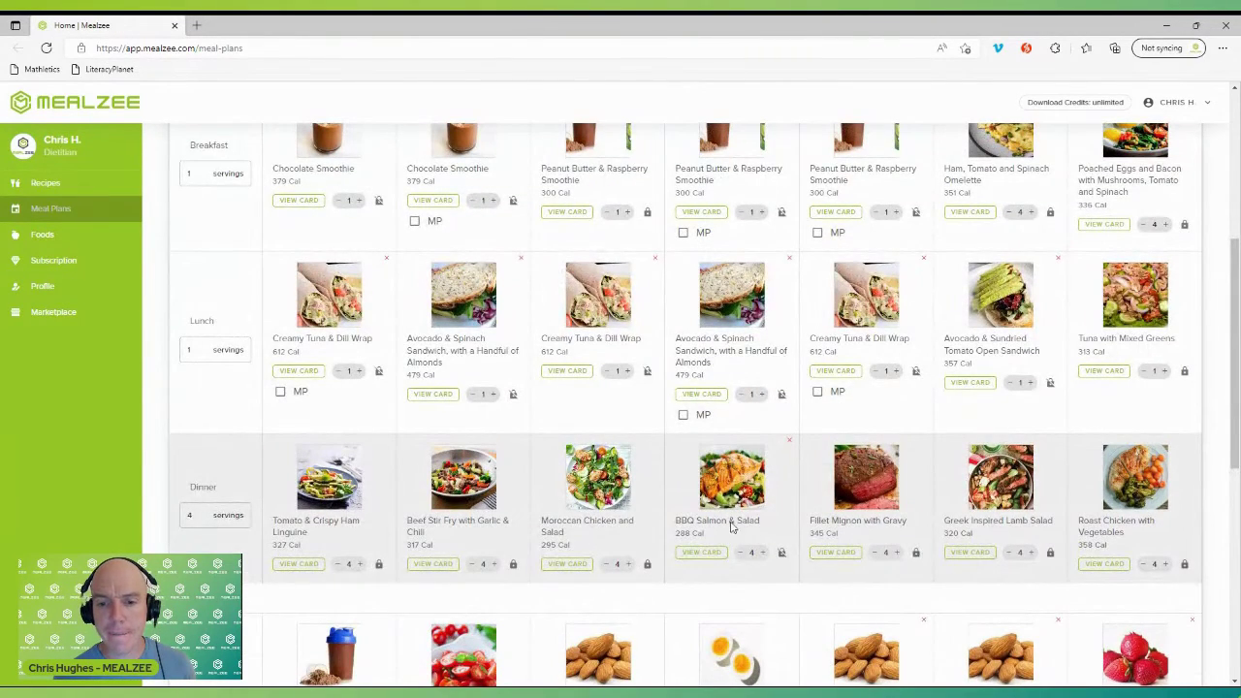
pyautogui.scroll(-1, 717, 543)
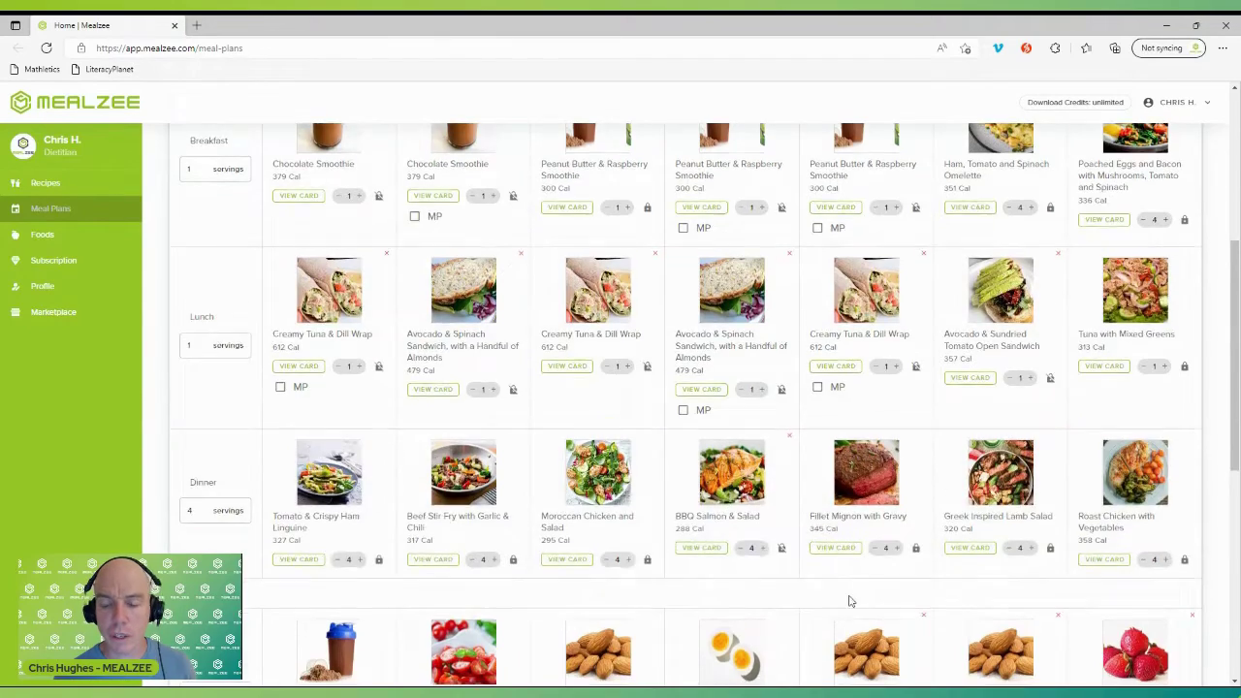
pyautogui.scroll(-5, 849, 601)
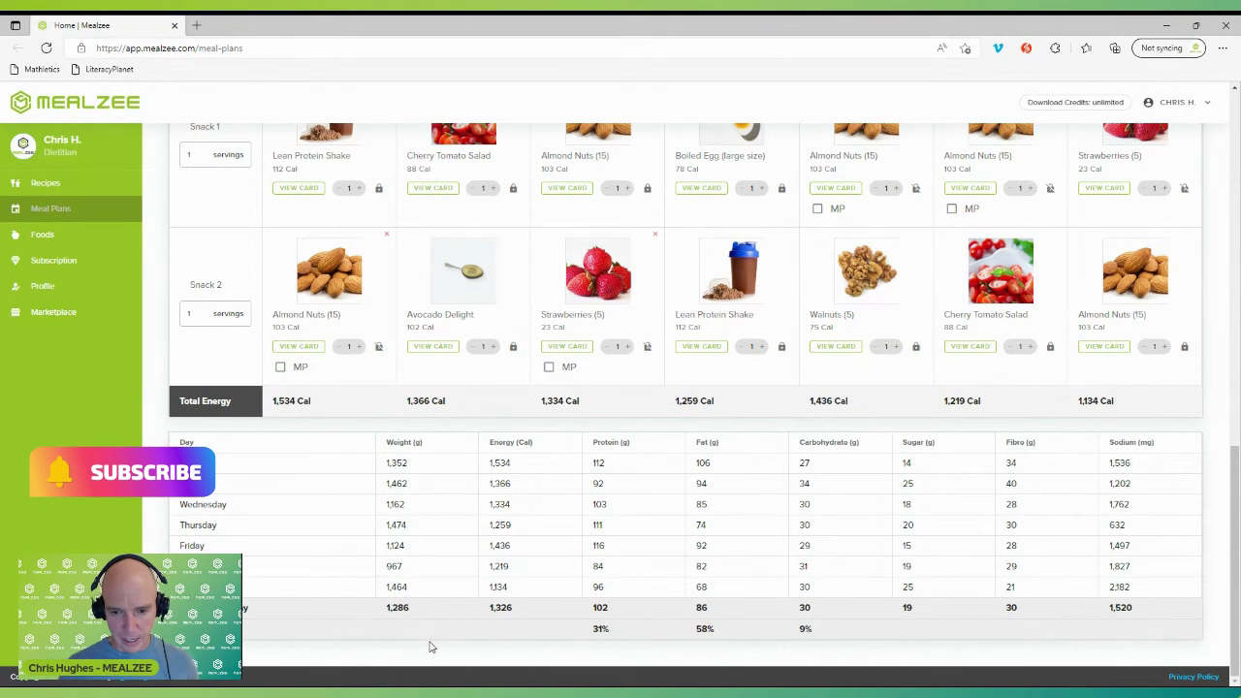
pyautogui.scroll(5, 824, 368)
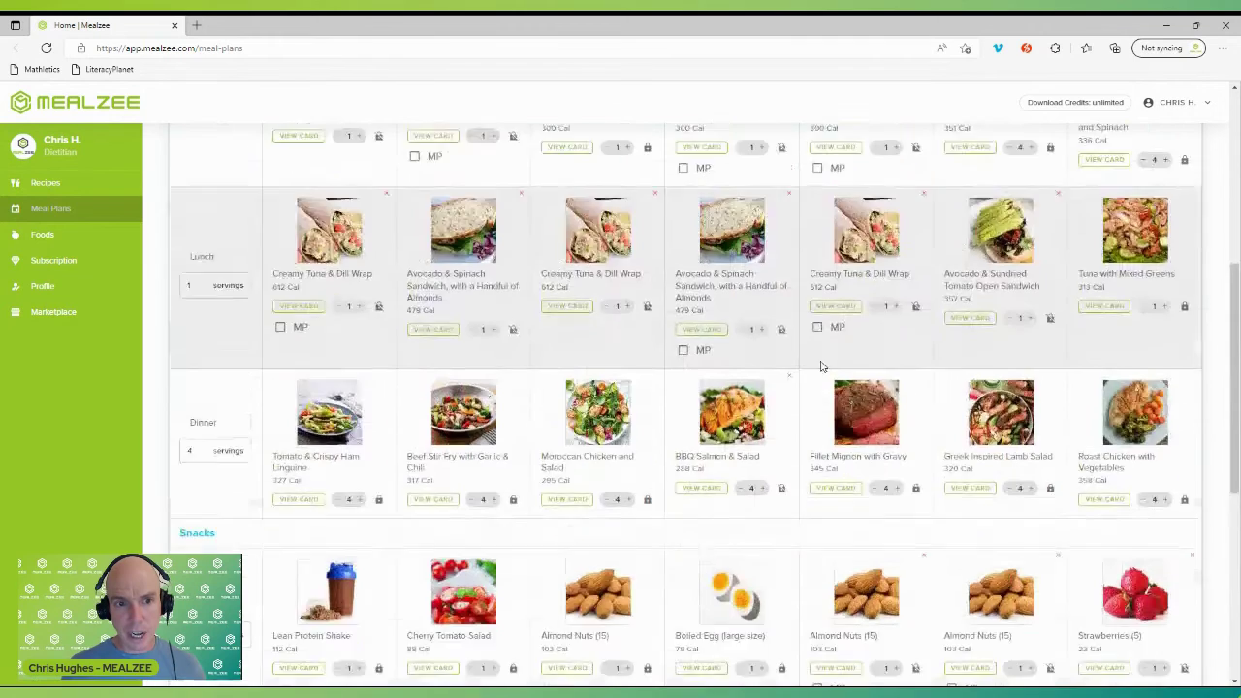
pyautogui.scroll(4, 834, 385)
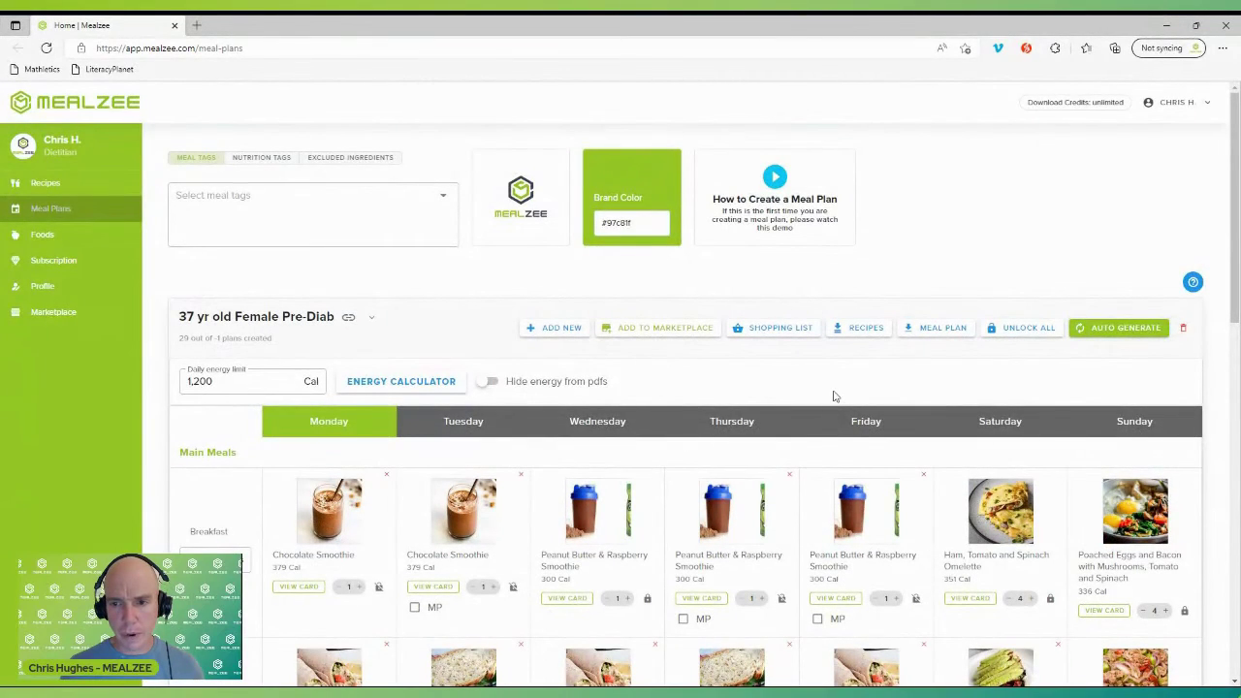